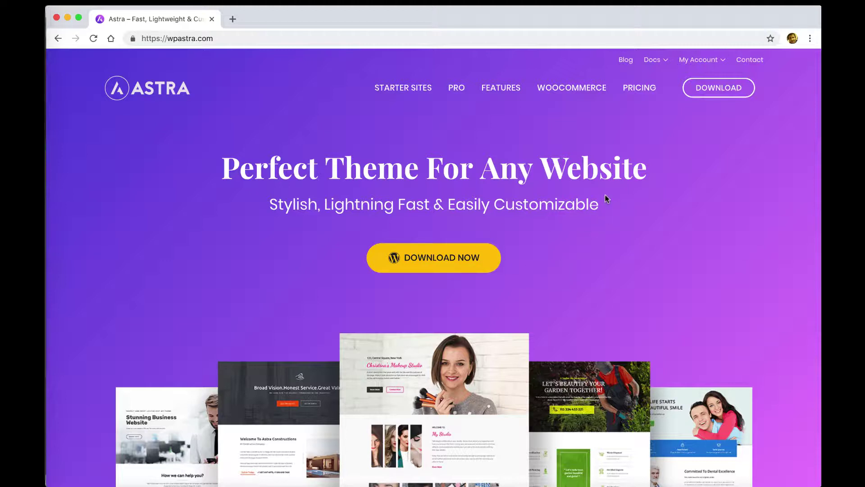
# - Open the Astra theme's features page and read the Performance Focused section
pyautogui.click(503, 90)
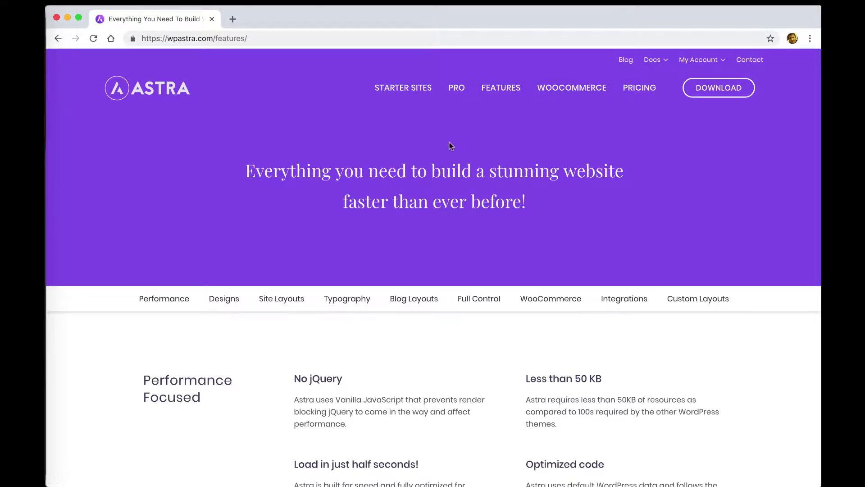
pyautogui.scroll(-1, 440, 150)
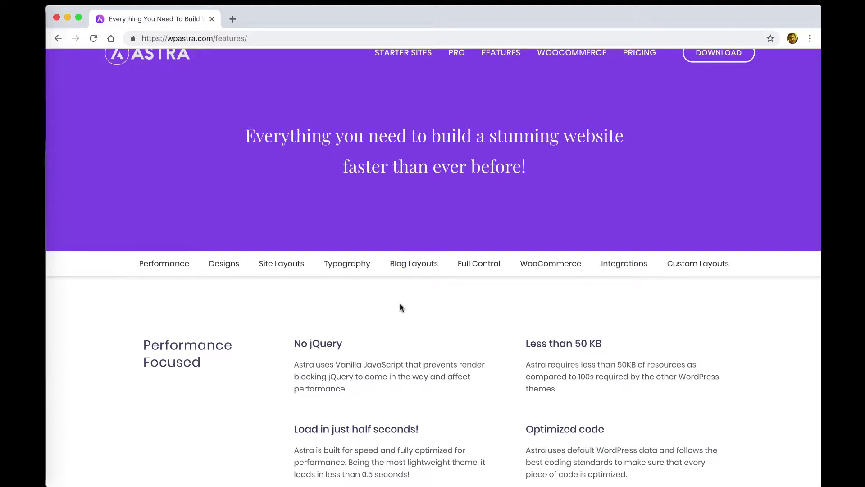
pyautogui.scroll(-1, 401, 306)
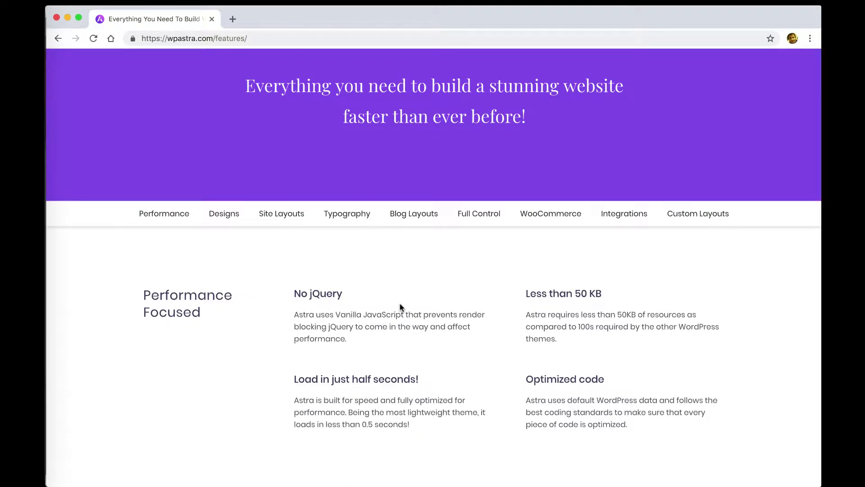
pyautogui.scroll(-1, 400, 307)
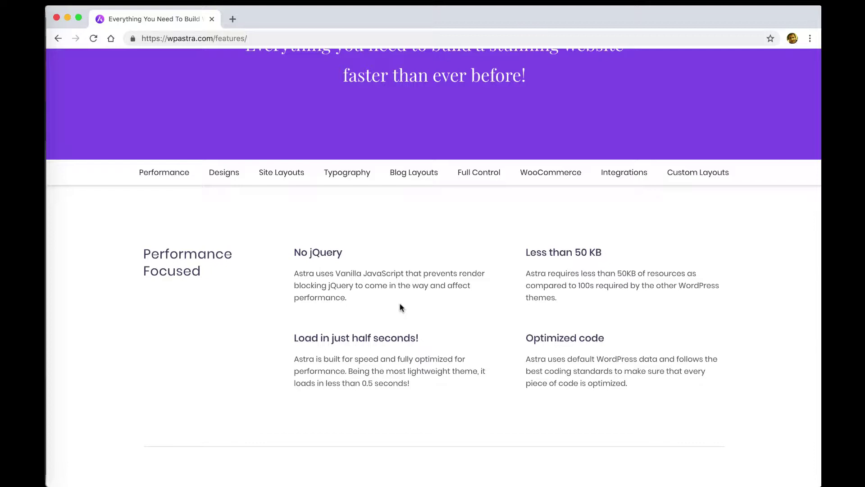
# - Examine the Powerful Design Options section, from layouts and header options to the dedicated sidebar and WooCommerce support
pyautogui.scroll(-5, 401, 308)
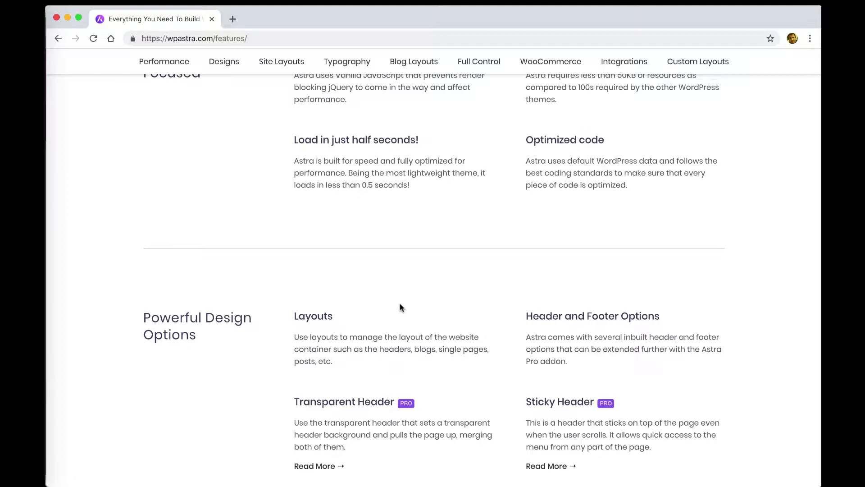
pyautogui.scroll(-2, 402, 308)
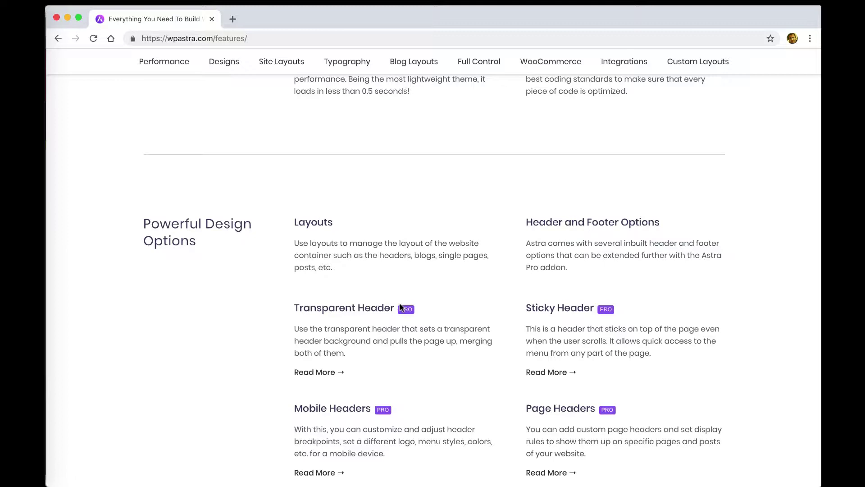
pyautogui.scroll(-1, 400, 306)
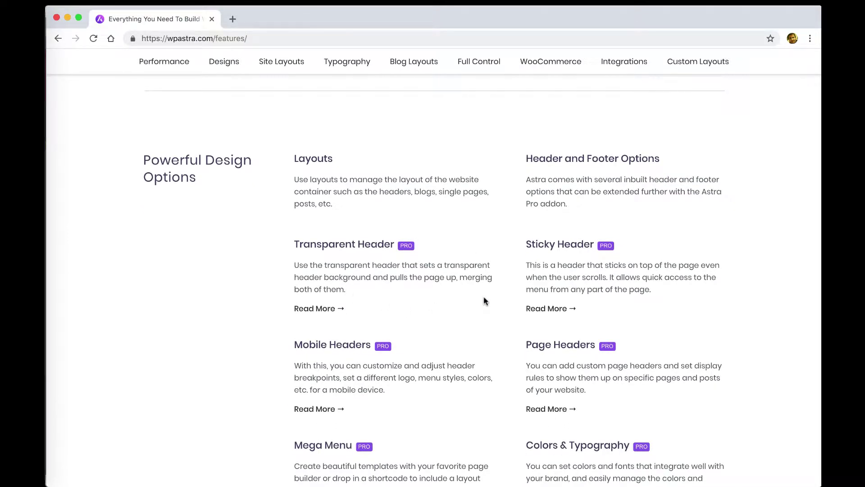
pyautogui.scroll(-2, 484, 300)
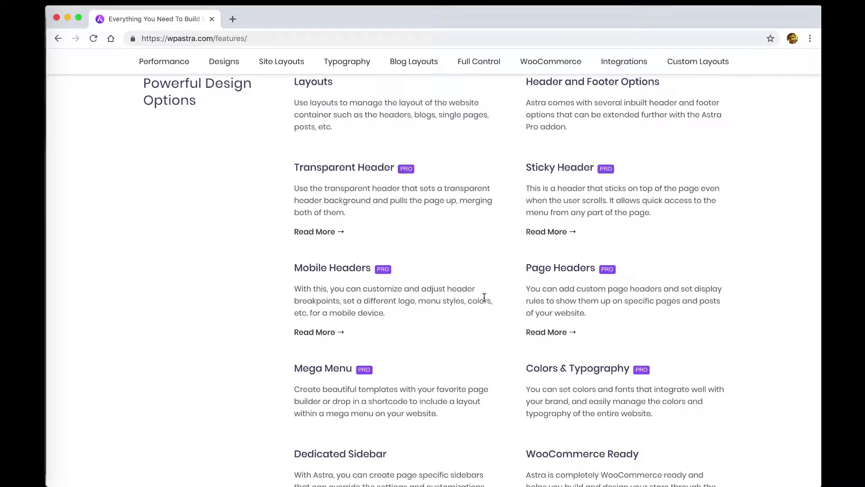
pyautogui.scroll(-2, 484, 298)
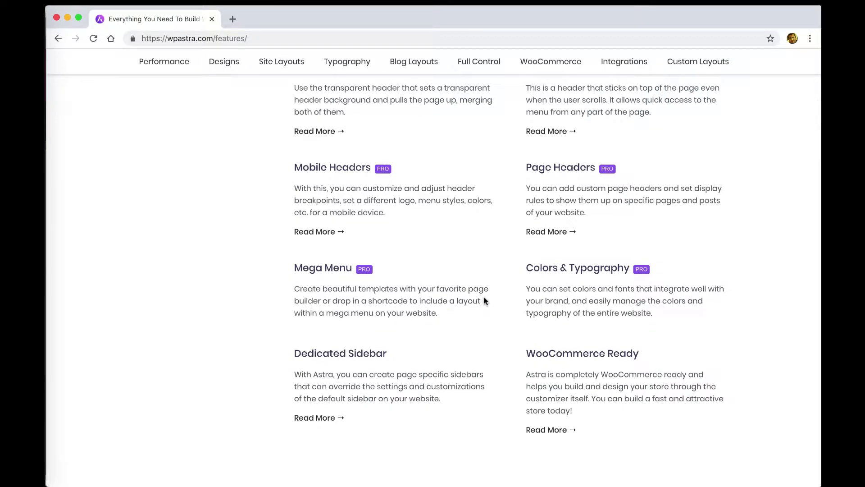
pyautogui.scroll(4, 485, 300)
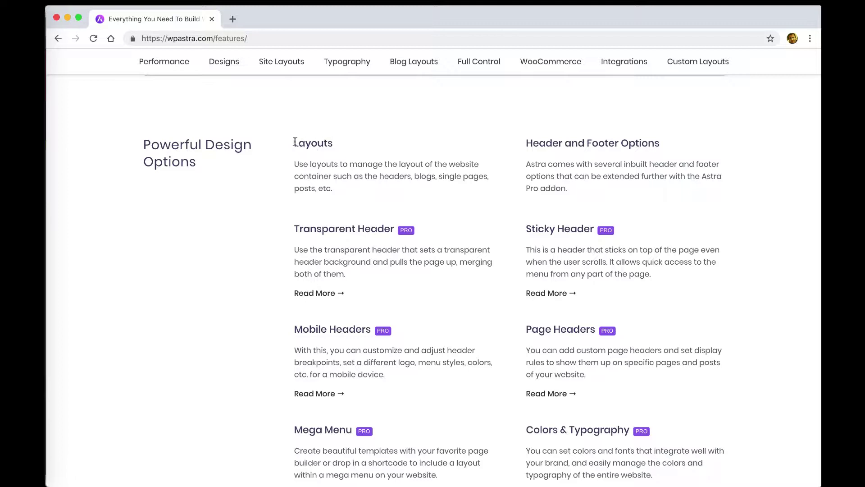
pyautogui.moveTo(293, 142); pyautogui.dragTo(336, 145)
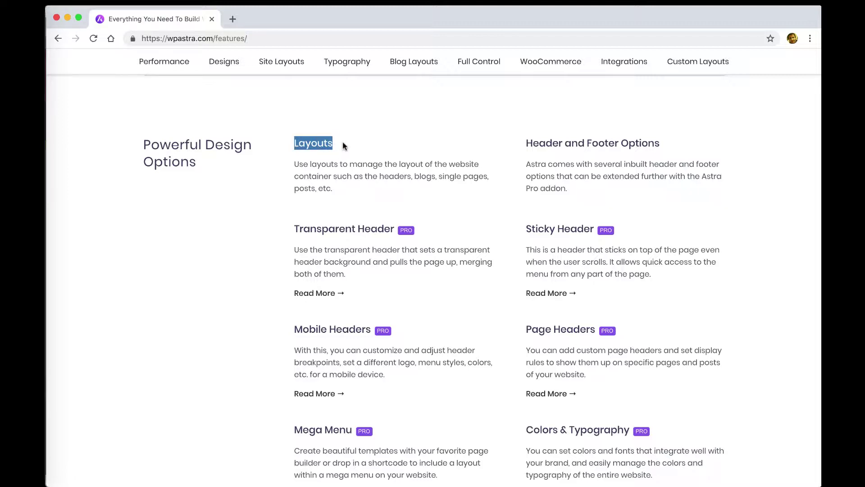
pyautogui.click(369, 148)
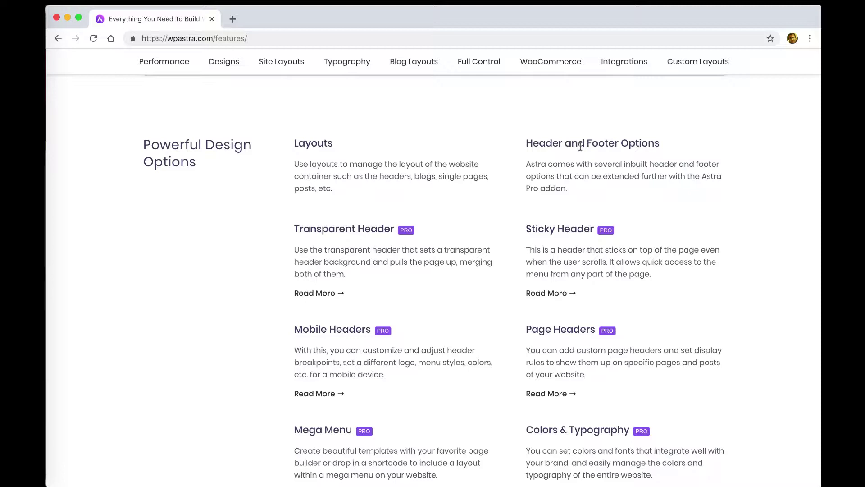
pyautogui.scroll(-5, 580, 146)
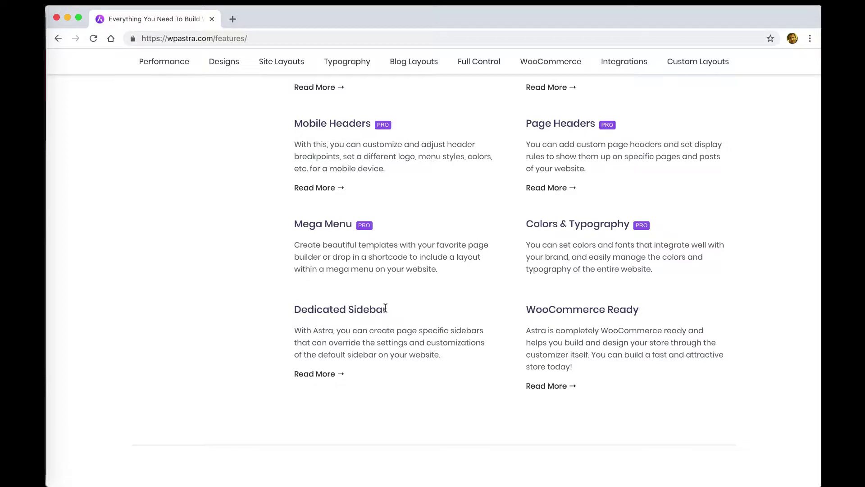
pyautogui.scroll(1, 386, 309)
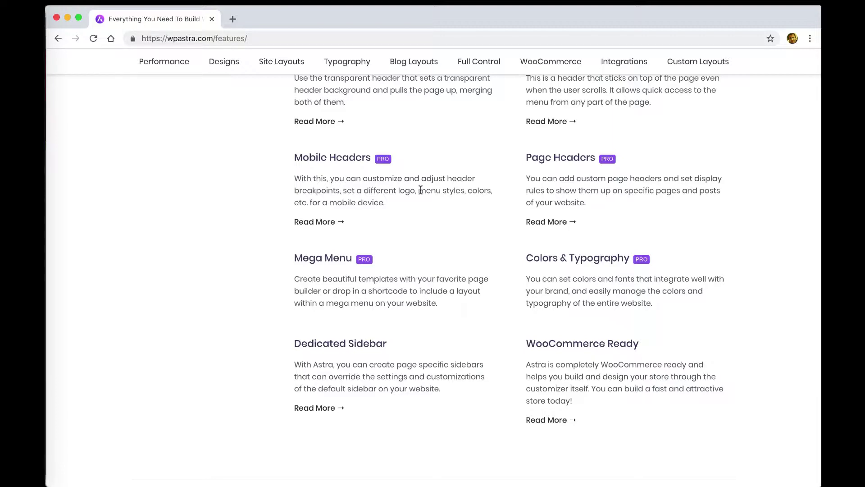
# - Skim the remaining feature sections from Site Layouts and Typography through Blog Layouts and Integrations to Astra Widgets
pyautogui.scroll(-2, 420, 190)
pyautogui.scroll(-10, 416, 177)
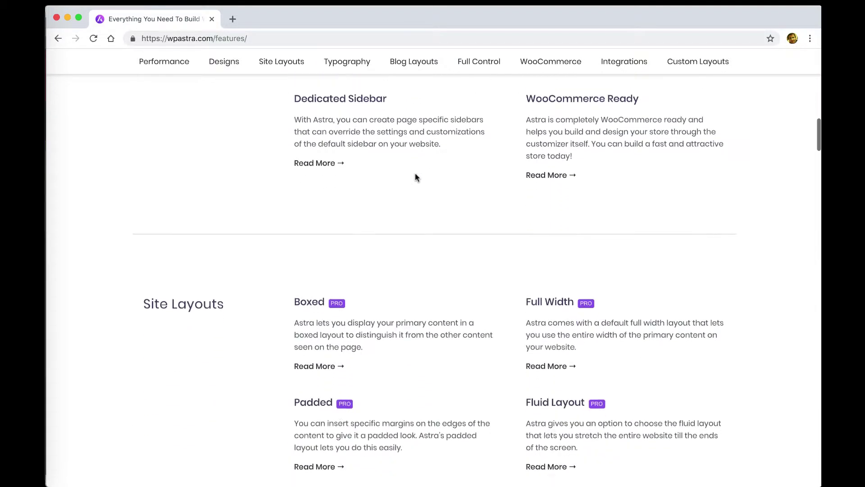
pyautogui.scroll(-3, 416, 177)
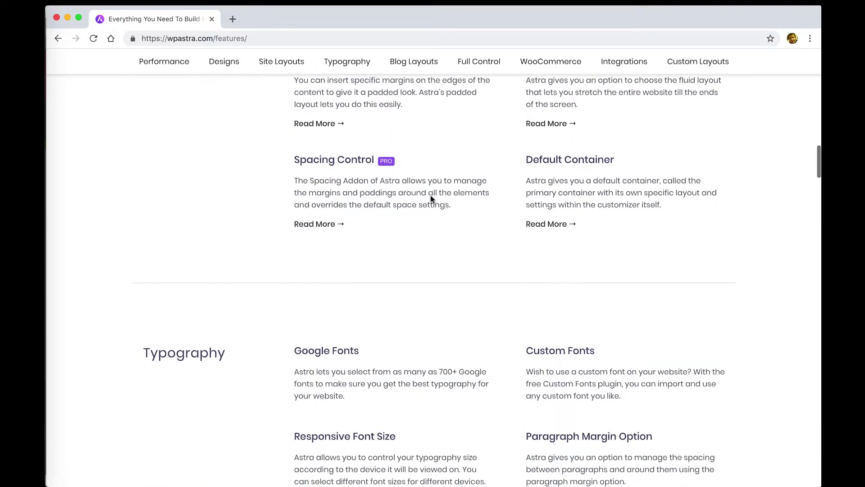
pyautogui.scroll(-4, 413, 182)
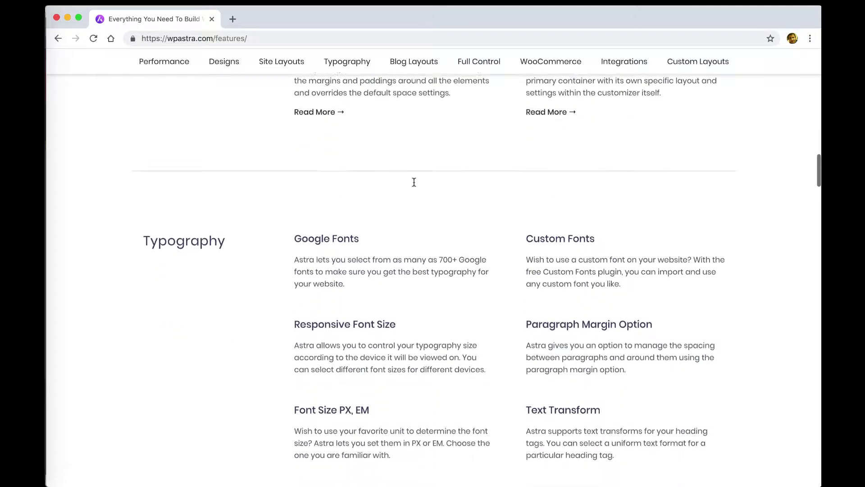
pyautogui.scroll(-4, 414, 182)
pyautogui.scroll(-15, 415, 184)
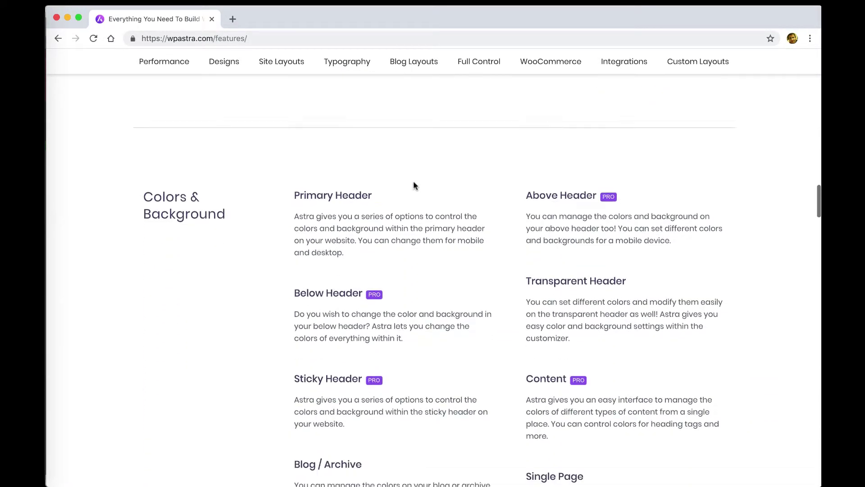
pyautogui.scroll(-12, 414, 185)
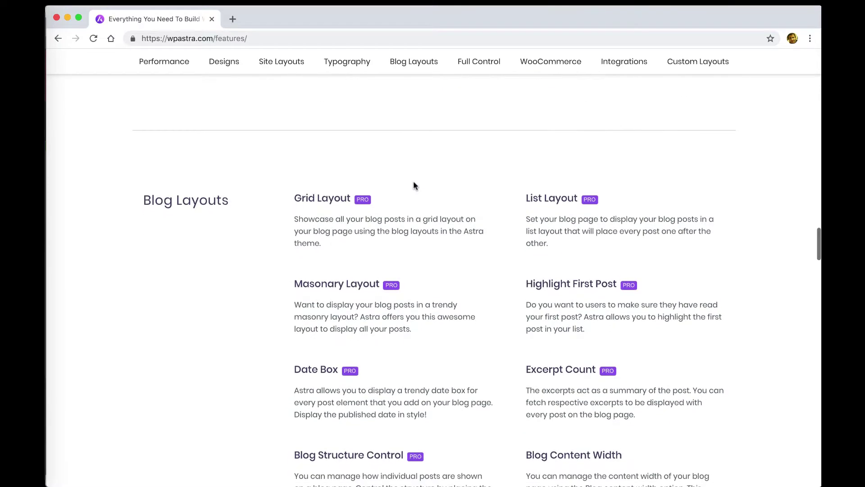
pyautogui.scroll(-14, 414, 184)
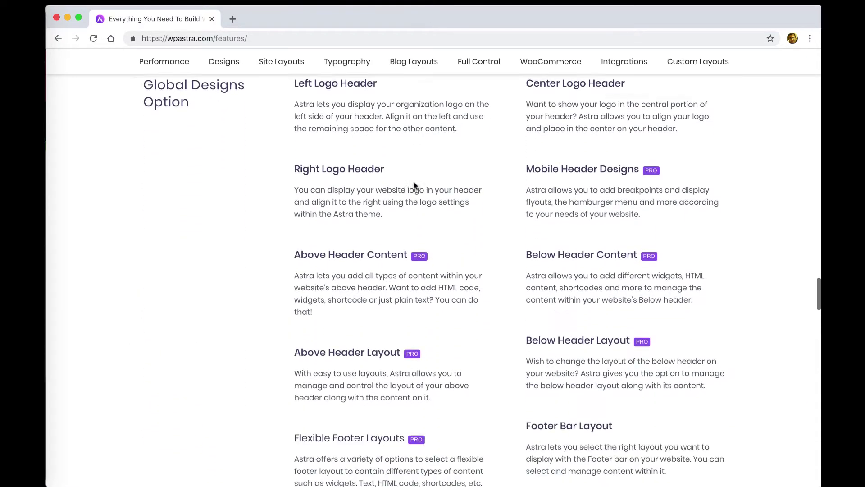
pyautogui.scroll(-15, 414, 185)
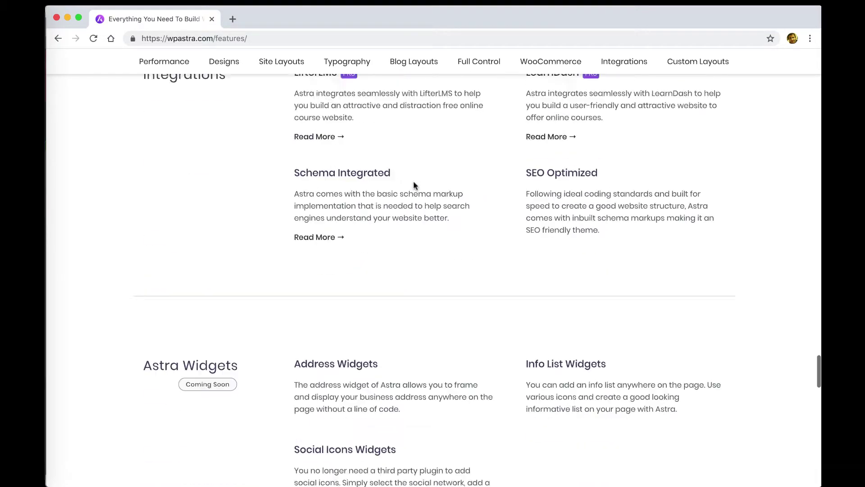
pyautogui.scroll(-4, 415, 185)
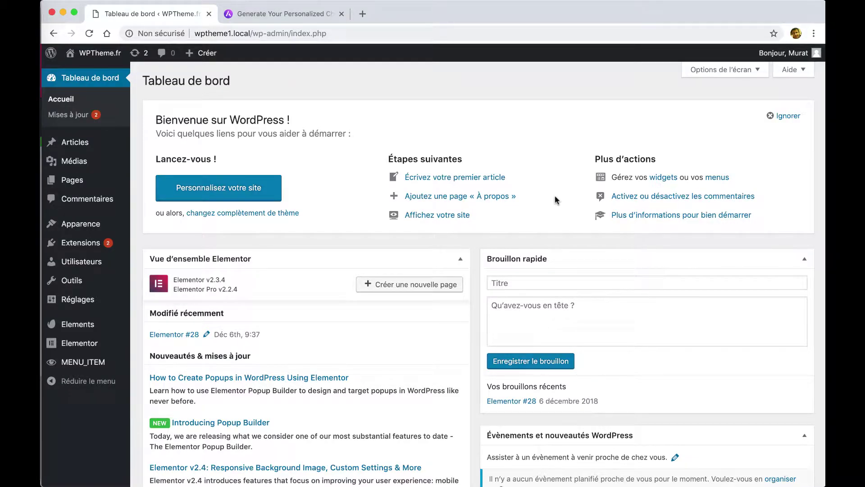
# - Install the Astra theme from the popular themes in the WordPress admin and activate it
pyautogui.click(94, 227)
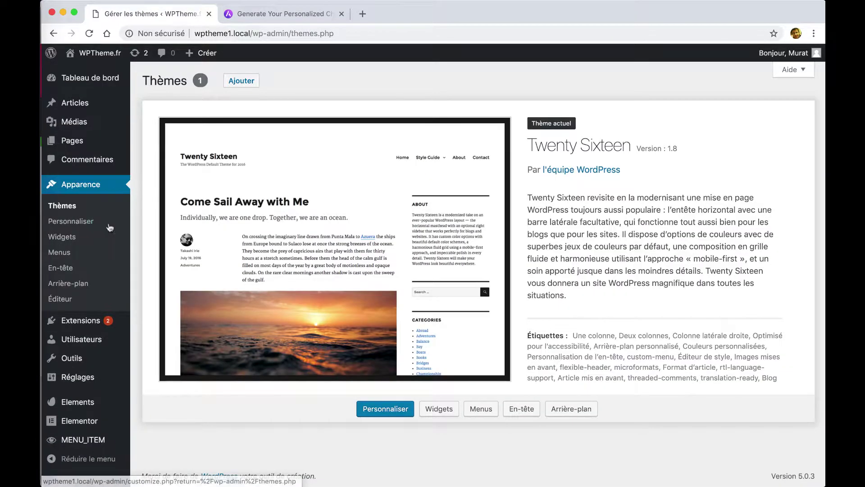
pyautogui.click(242, 82)
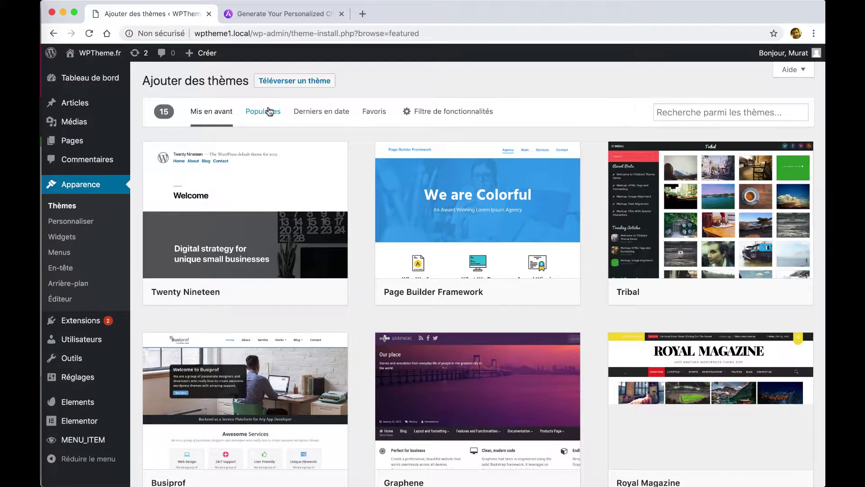
pyautogui.click(266, 114)
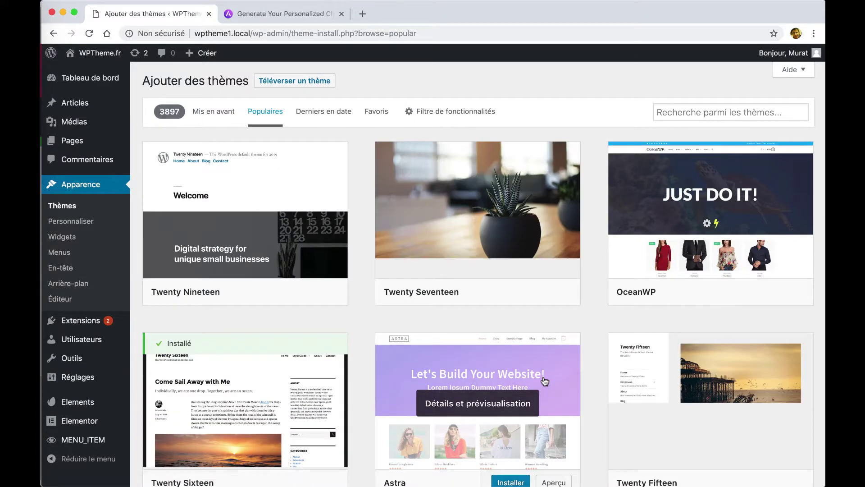
pyautogui.scroll(-2, 536, 375)
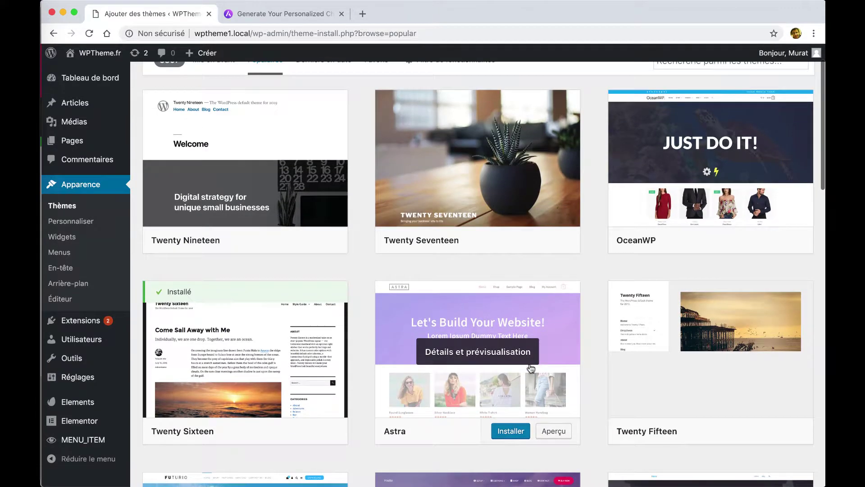
pyautogui.click(511, 431)
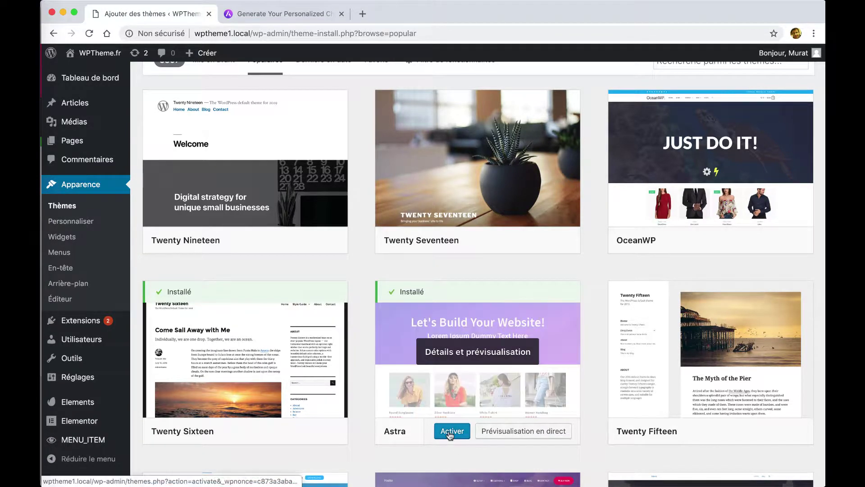
pyautogui.click(449, 432)
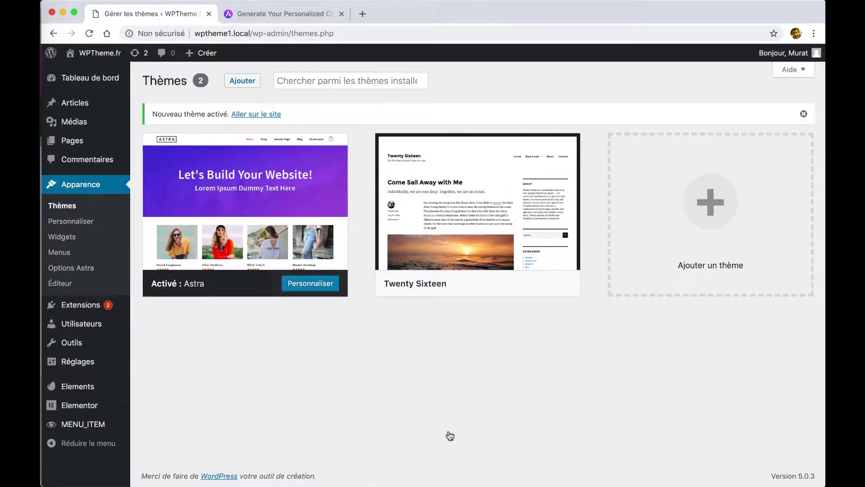
# - View the site's front end with the Astra theme, and return to the installed themes in the admin
pyautogui.click(109, 53)
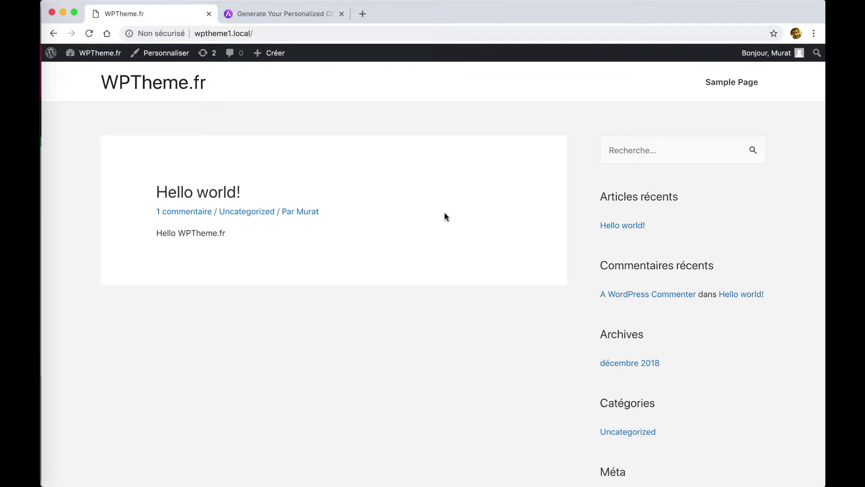
pyautogui.click(90, 58)
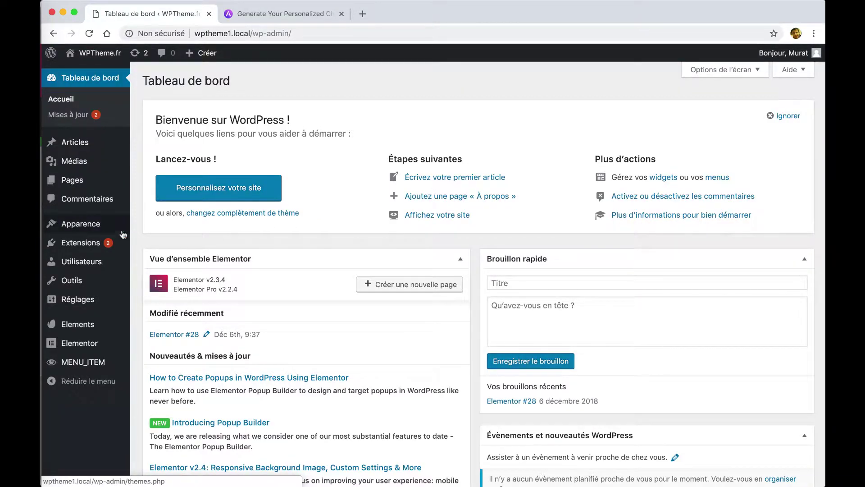
pyautogui.click(100, 226)
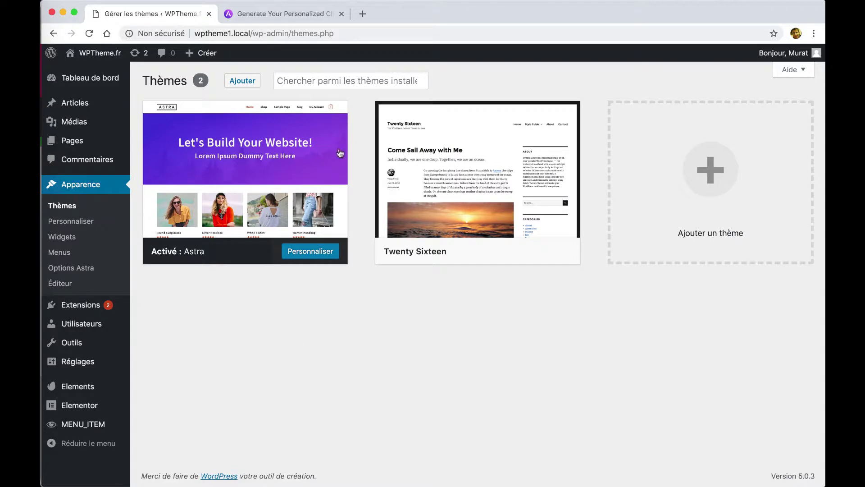
pyautogui.moveTo(255, 201)
pyautogui.moveTo(251, 182)
# - Switch to the Astra Child Theme Generator page and expand the form's advanced options
pyautogui.click(266, 14)
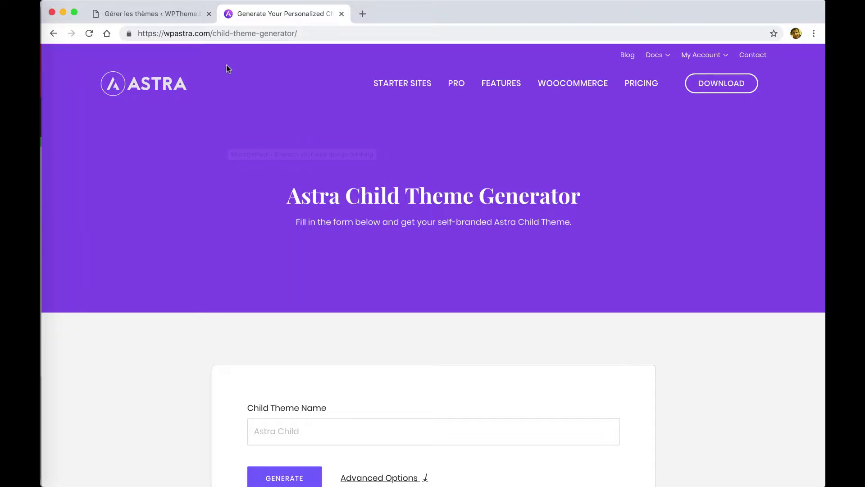
pyautogui.scroll(-3, 377, 259)
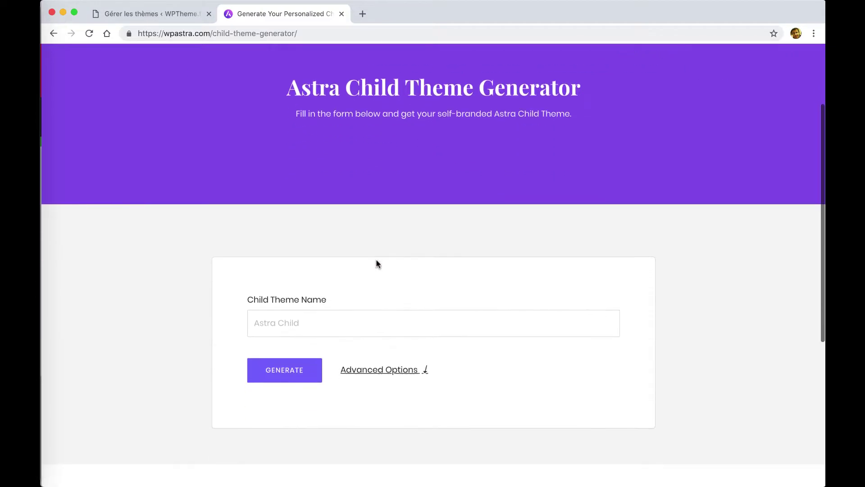
pyautogui.click(325, 320)
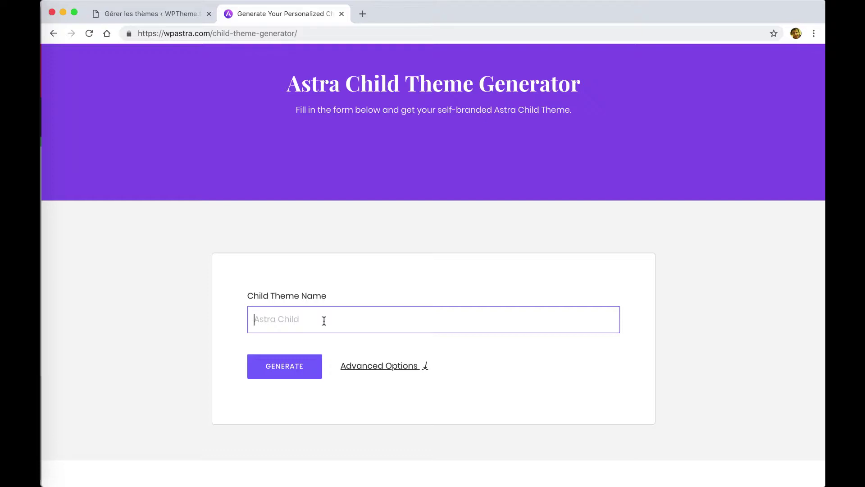
pyautogui.click(343, 369)
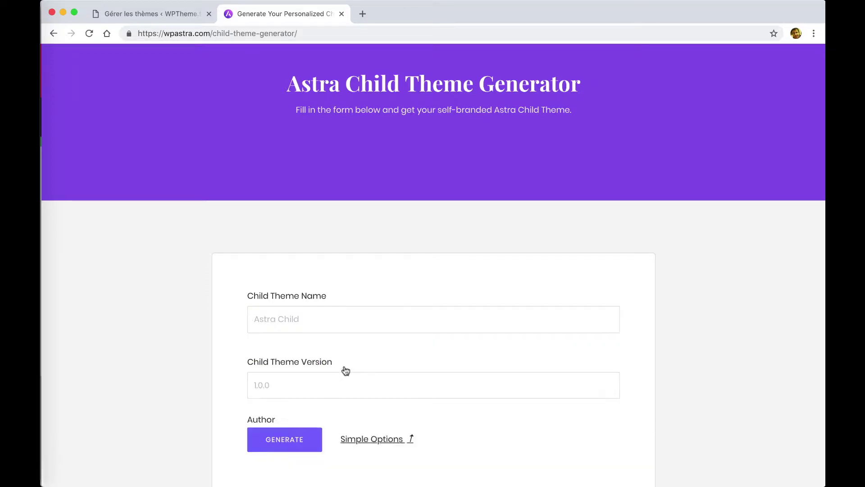
# - Review the child theme generator's advanced fields, from theme name to screenshot upload, and switch back to the WordPress admin
pyautogui.scroll(-5, 466, 331)
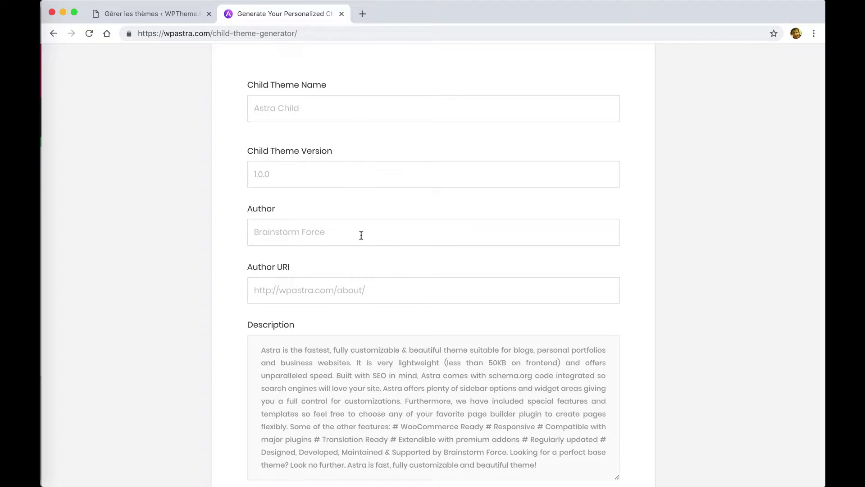
pyautogui.scroll(-6, 359, 288)
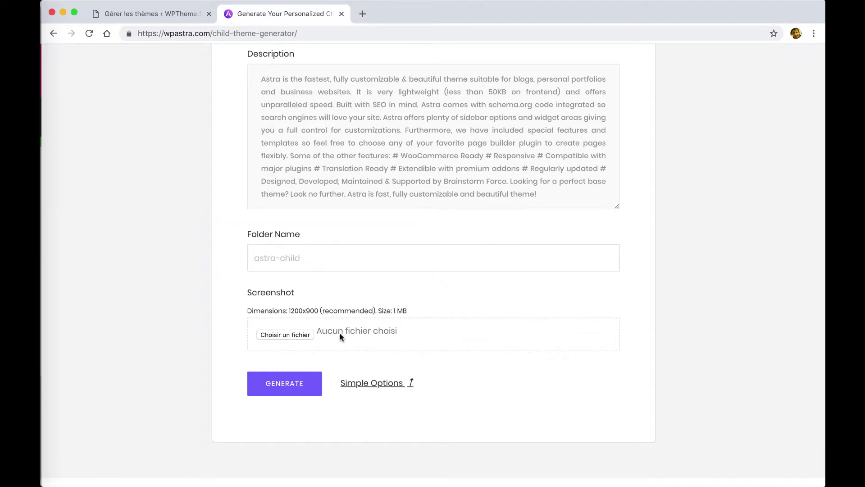
pyautogui.scroll(-3, 380, 342)
pyautogui.scroll(4, 380, 343)
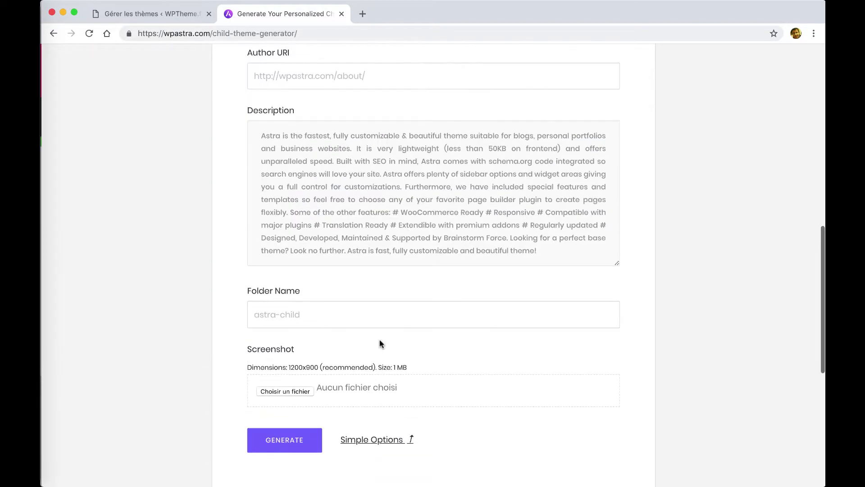
pyautogui.scroll(10, 379, 343)
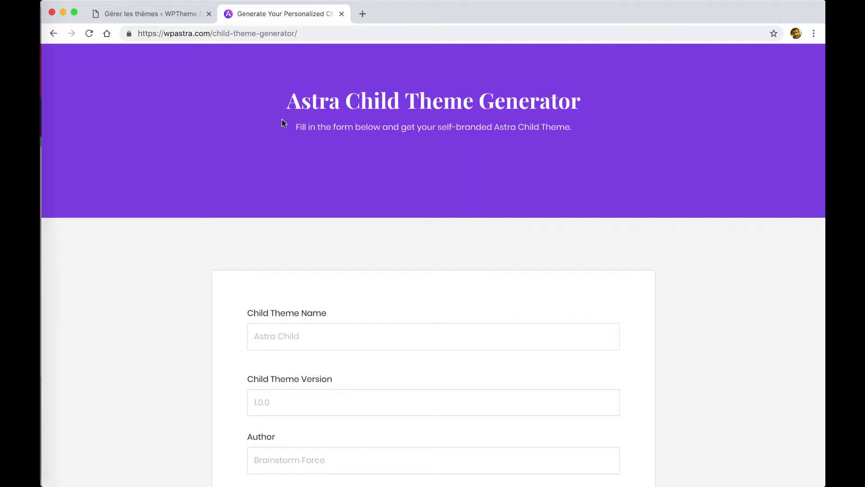
pyautogui.click(161, 14)
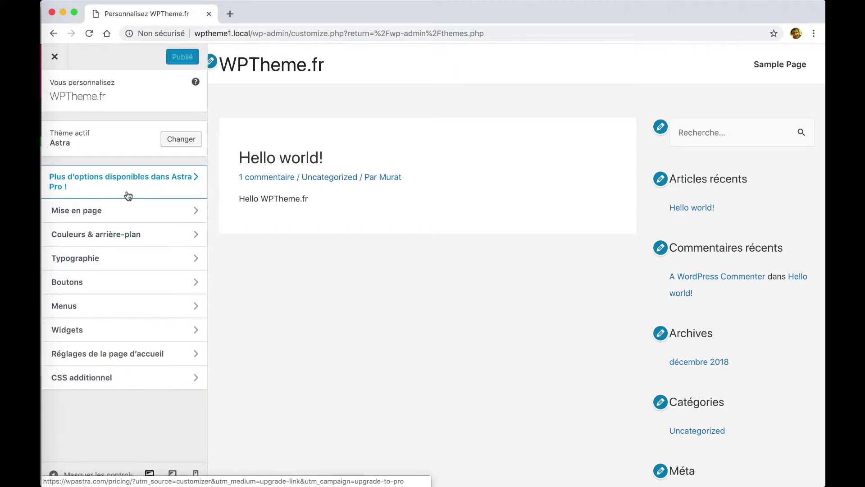
# - Add the red lantern photo from the media library as the header logo in the site identity settings, cropping it to the suggested area
pyautogui.click(129, 217)
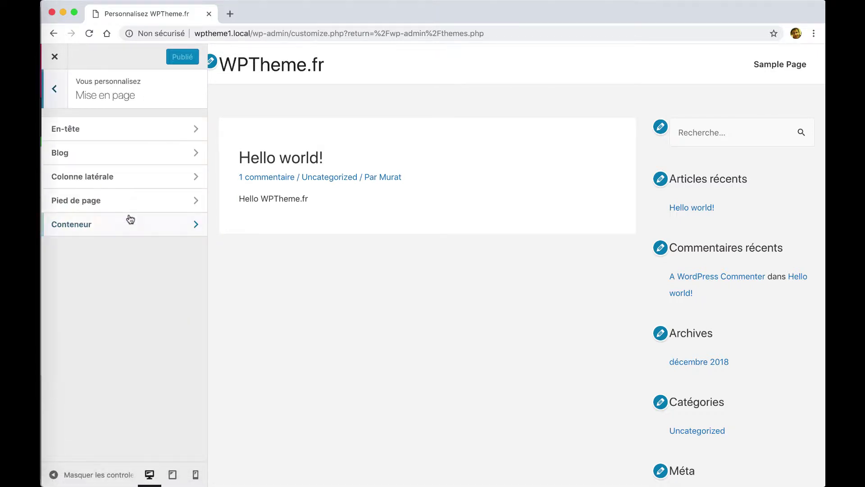
pyautogui.click(142, 135)
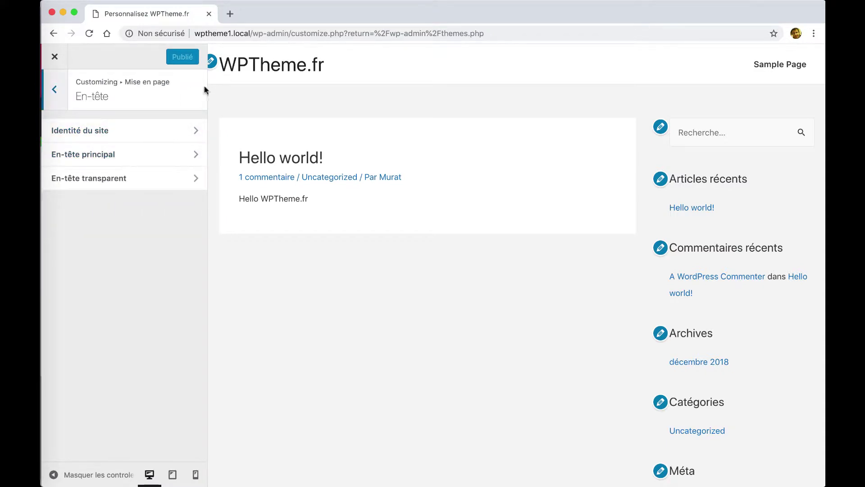
pyautogui.click(128, 130)
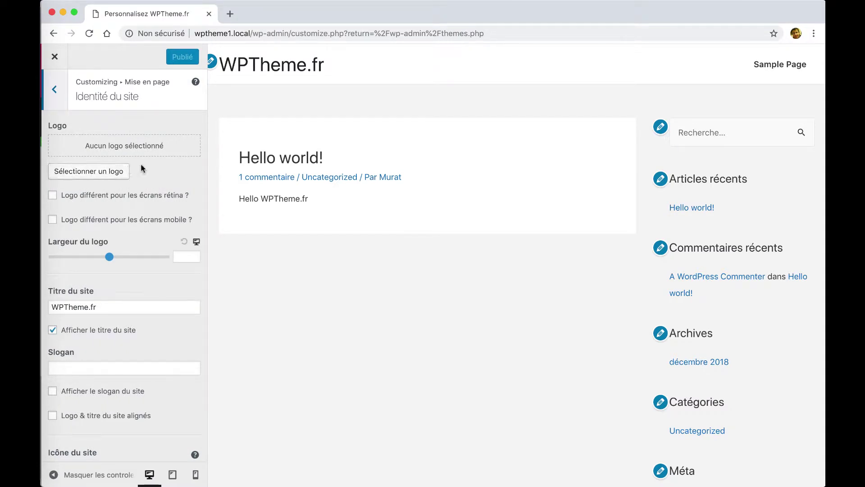
pyautogui.click(97, 171)
pyautogui.click(205, 100)
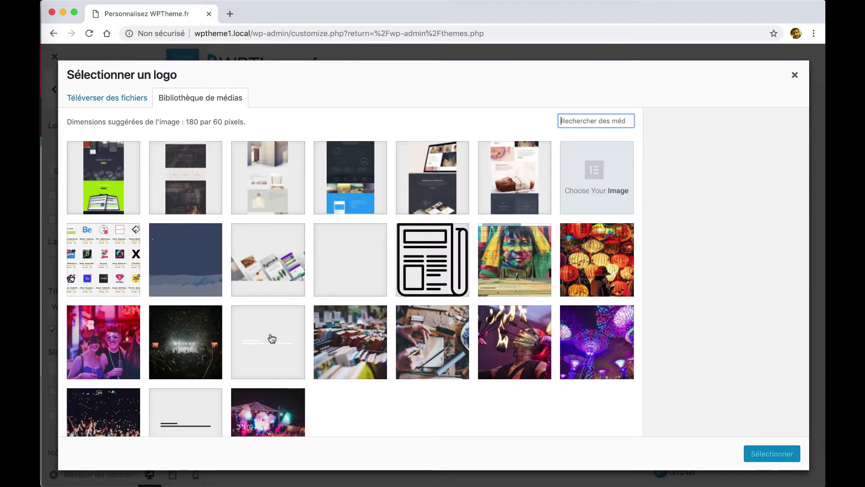
pyautogui.scroll(-1, 271, 338)
pyautogui.scroll(1, 561, 312)
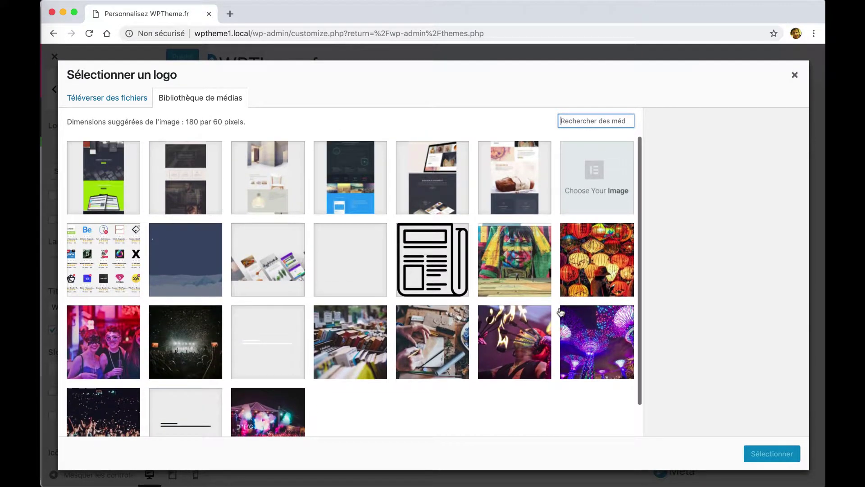
pyautogui.click(599, 272)
pyautogui.click(782, 455)
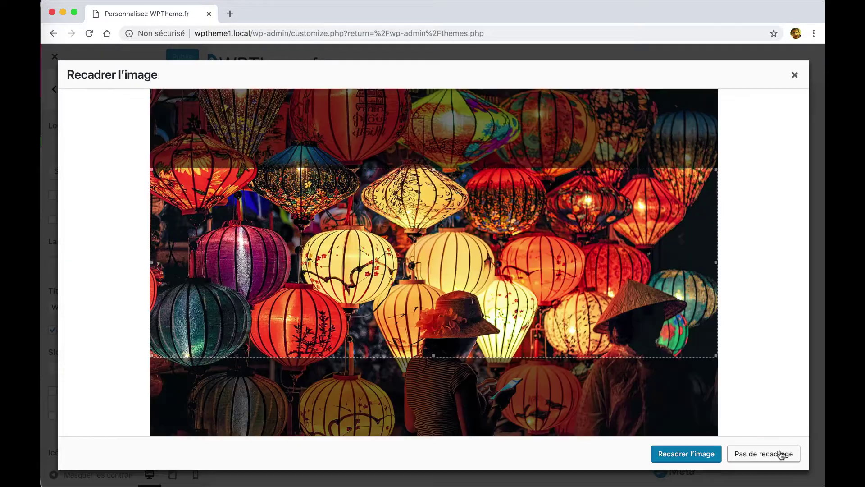
pyautogui.click(692, 457)
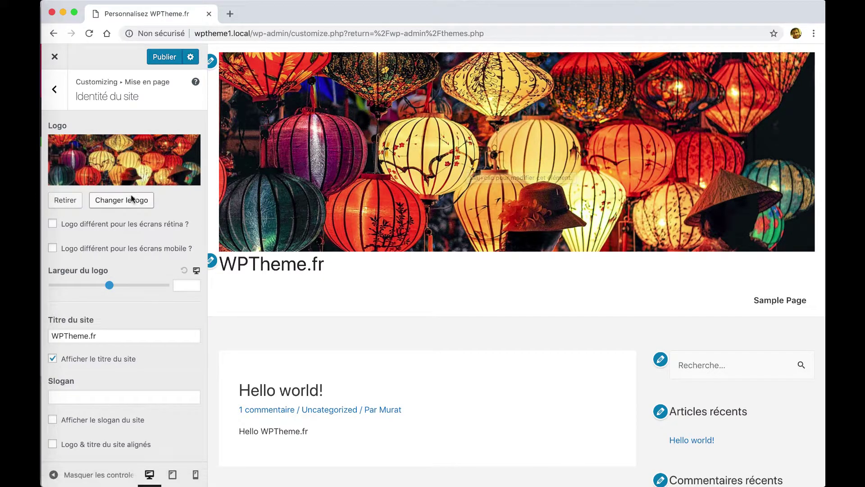
# - Set the logo width to 356 and hide the site title in the header
pyautogui.moveTo(109, 286)
pyautogui.mouseDown()
pyautogui.moveTo(87, 286)
pyautogui.moveTo(120, 285)
pyautogui.mouseUp()
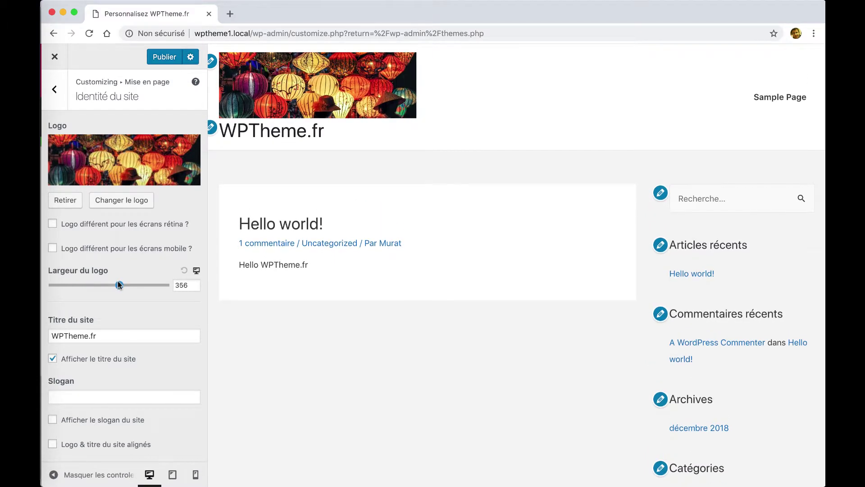
pyautogui.scroll(-1, 124, 318)
pyautogui.scroll(-2, 124, 318)
pyautogui.click(91, 314)
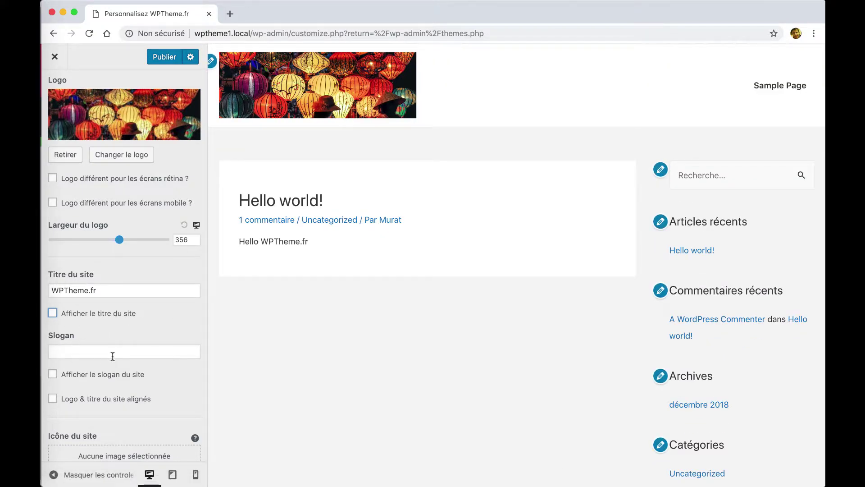
pyautogui.scroll(-2, 113, 356)
pyautogui.scroll(4, 136, 420)
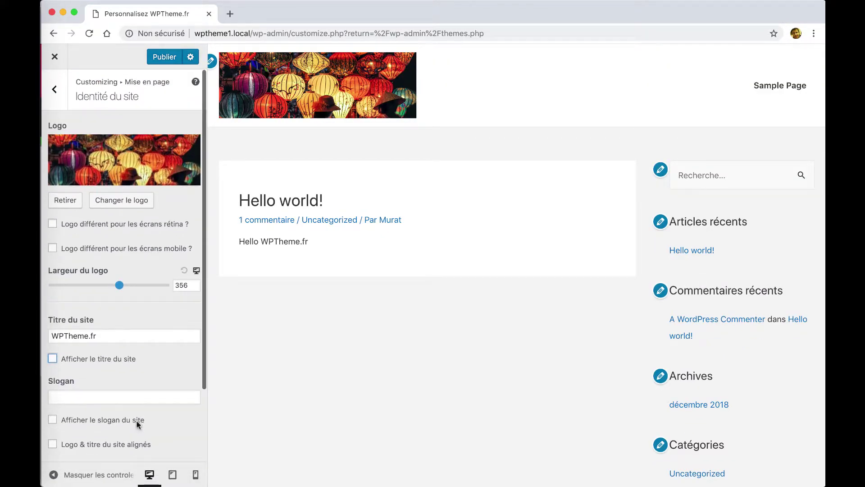
pyautogui.click(54, 89)
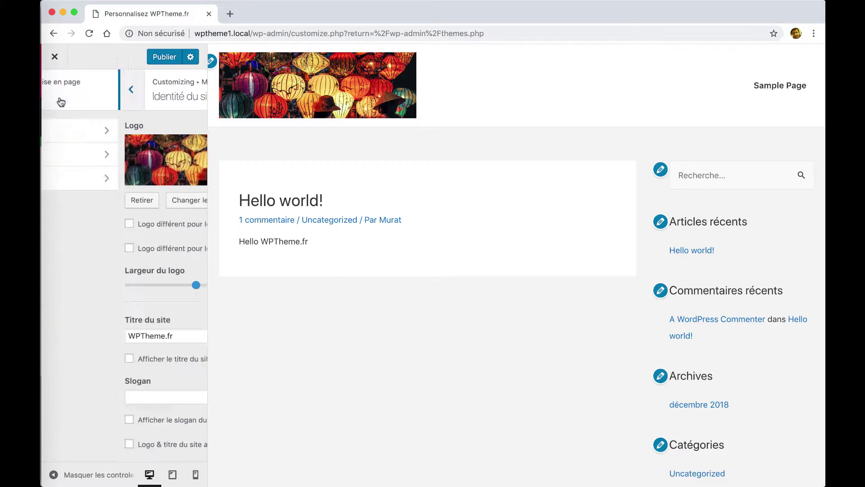
# - Try the centred-logo layout for the main header, and restore the layout with the logo on the left
pyautogui.click(115, 156)
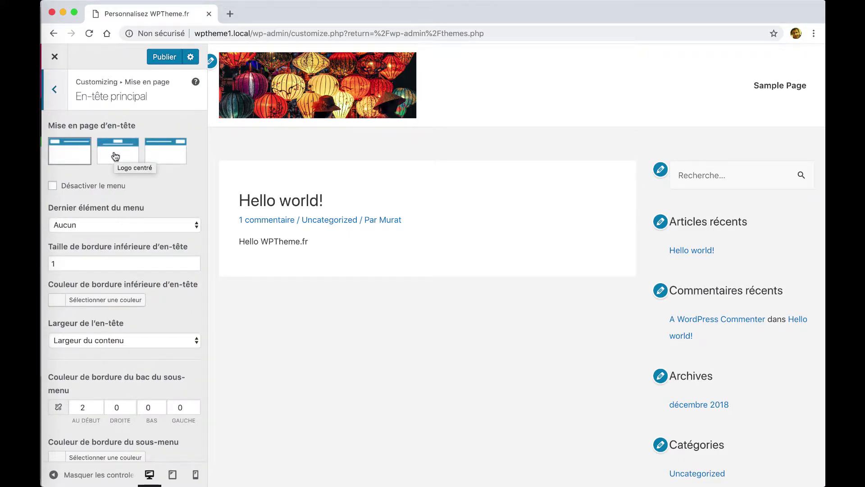
pyautogui.click(116, 156)
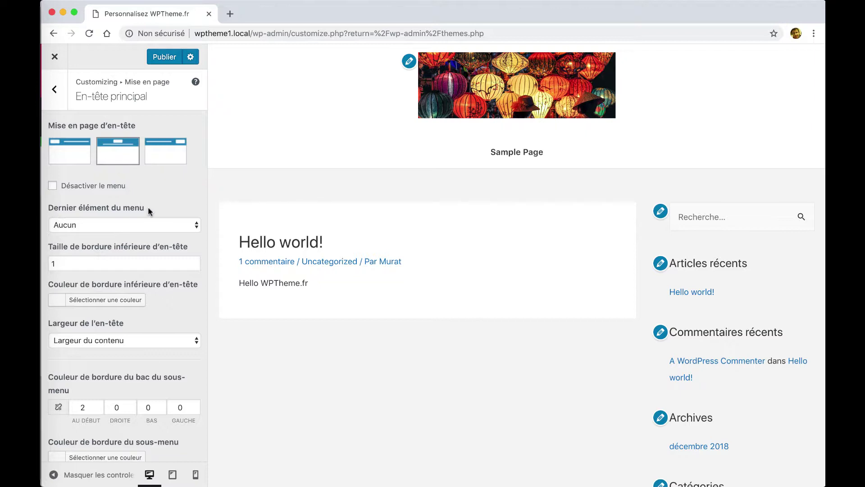
pyautogui.click(65, 155)
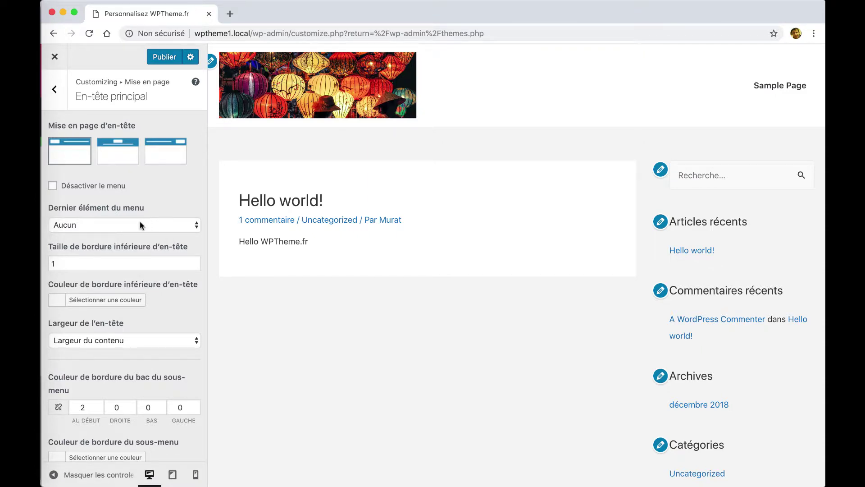
# - Try Rechercher, Bouton and Texte/HTML as the main header's last menu item, and reset it to Aucun
pyautogui.click(148, 224)
pyautogui.click(134, 234)
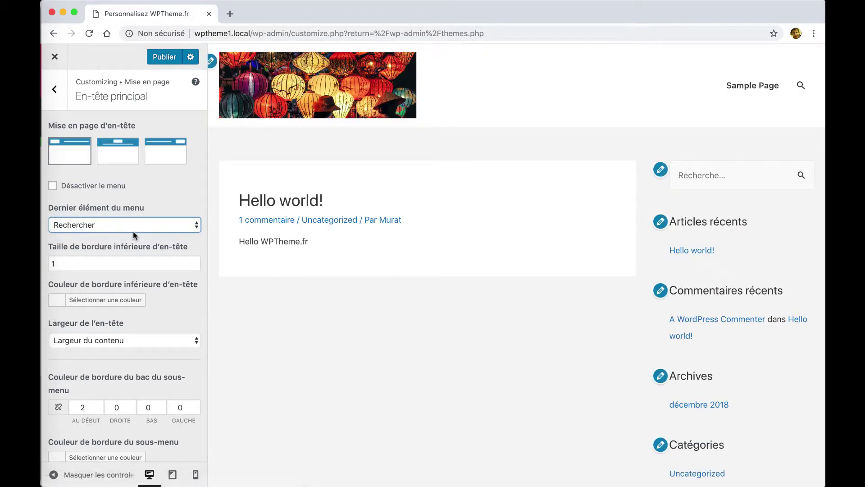
pyautogui.click(803, 85)
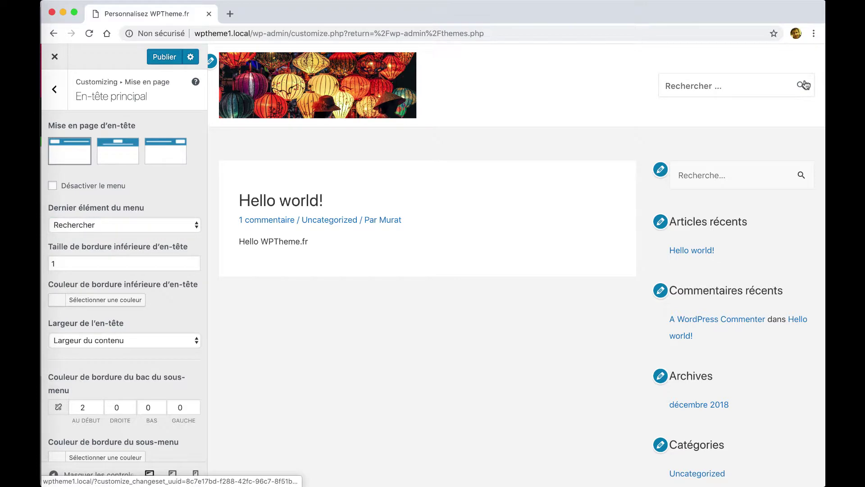
pyautogui.click(120, 226)
pyautogui.click(90, 234)
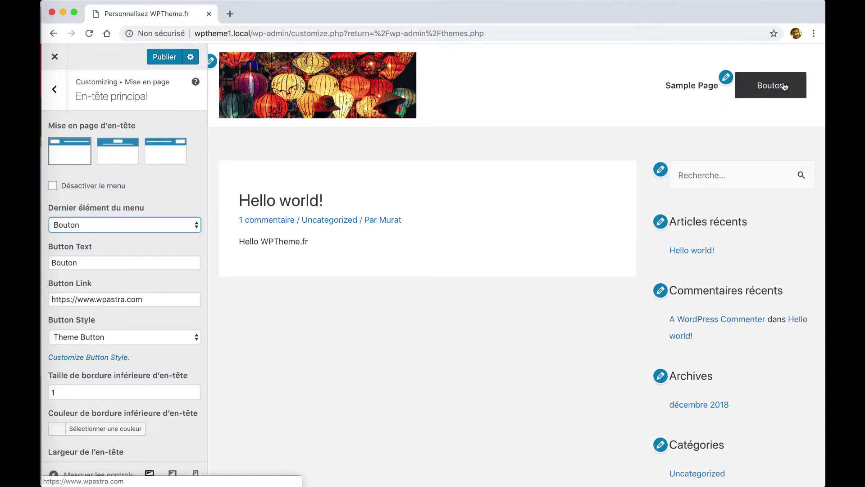
pyautogui.click(96, 225)
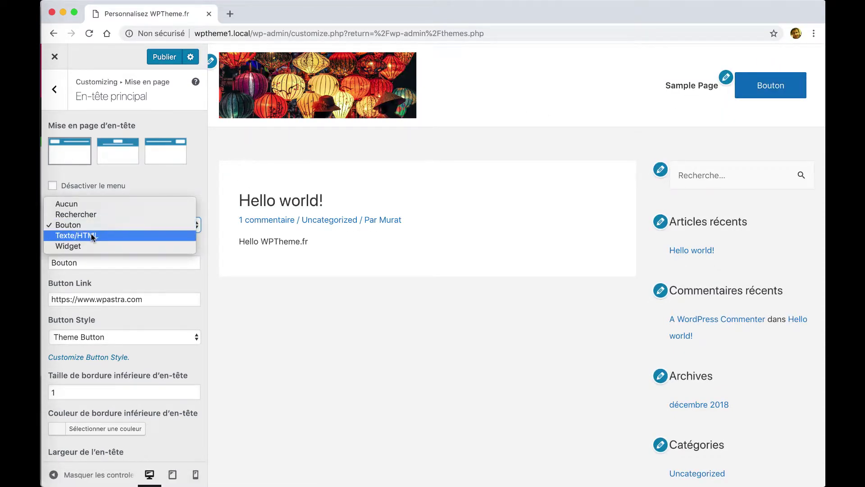
pyautogui.click(92, 236)
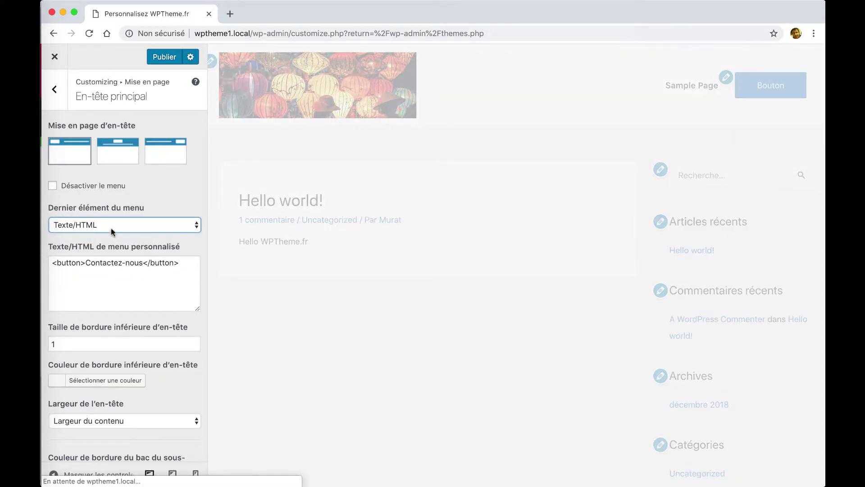
pyautogui.click(88, 225)
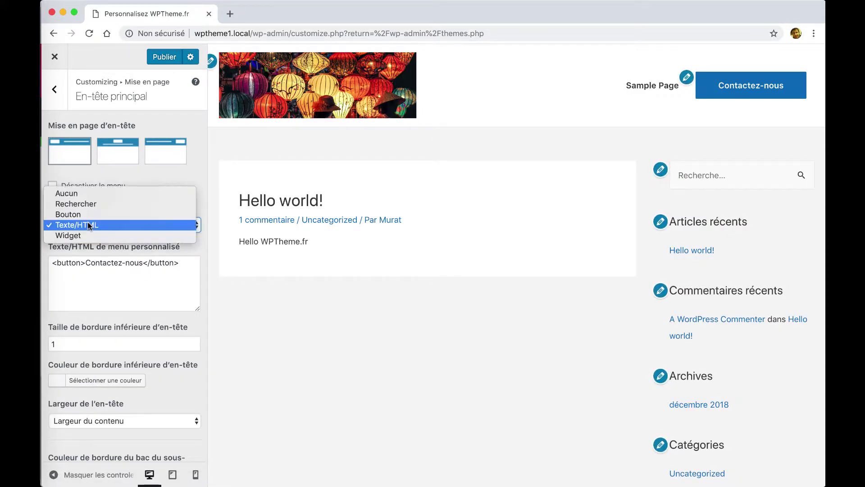
pyautogui.click(86, 193)
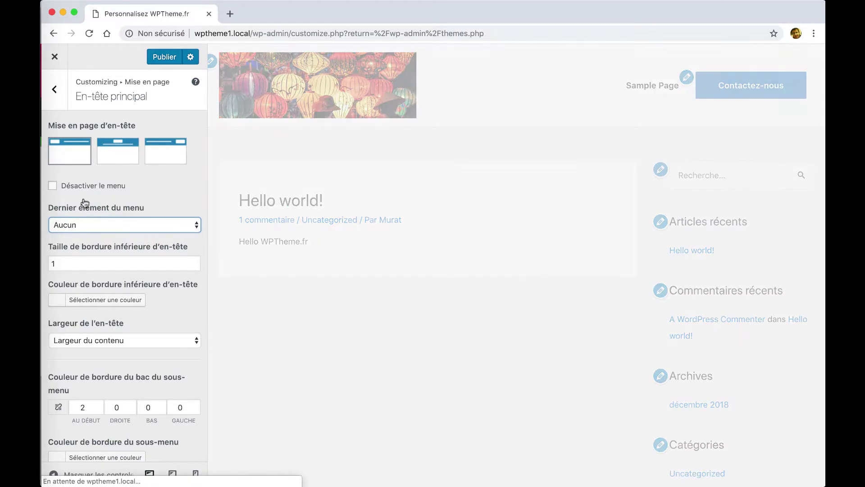
pyautogui.click(56, 94)
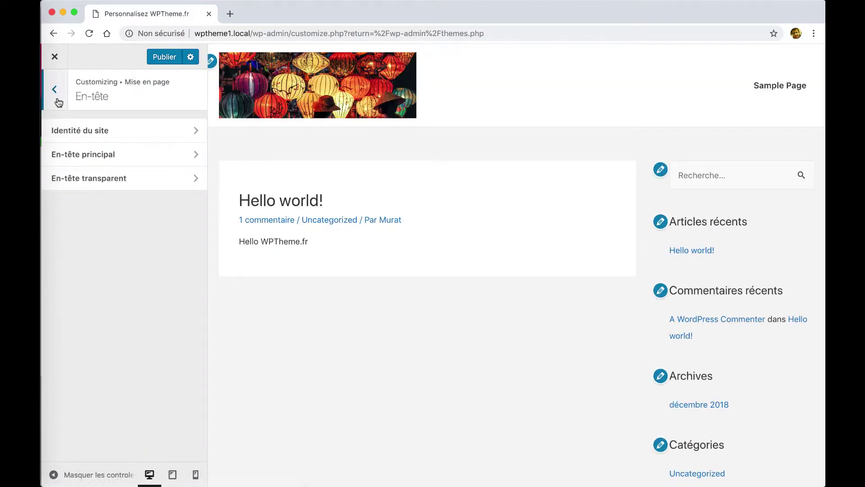
pyautogui.click(57, 102)
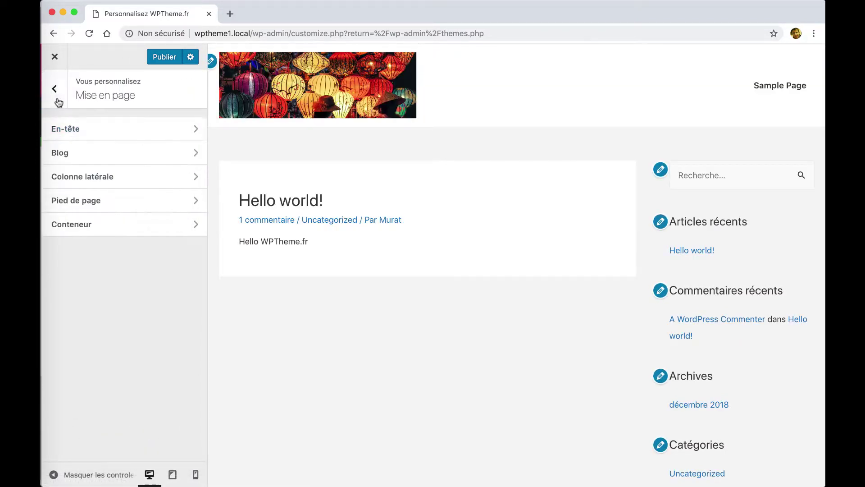
# - Hide the featured image in the post structure of the blog archives
pyautogui.click(77, 154)
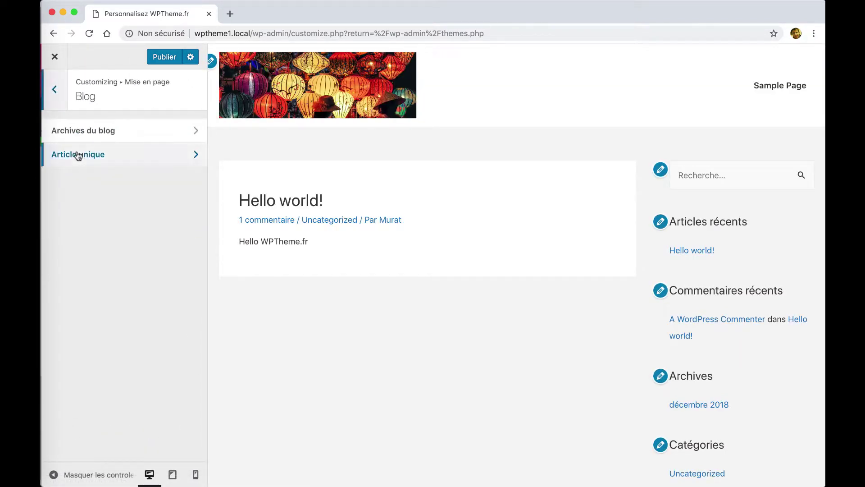
pyautogui.click(110, 135)
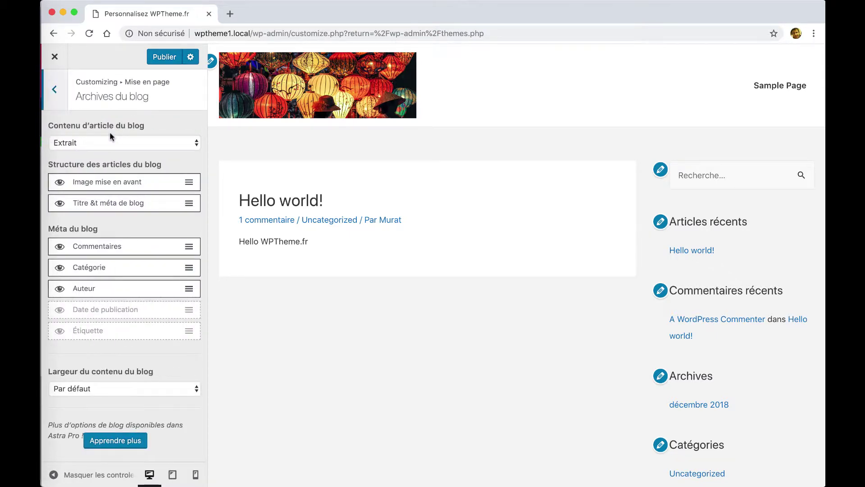
pyautogui.click(284, 199)
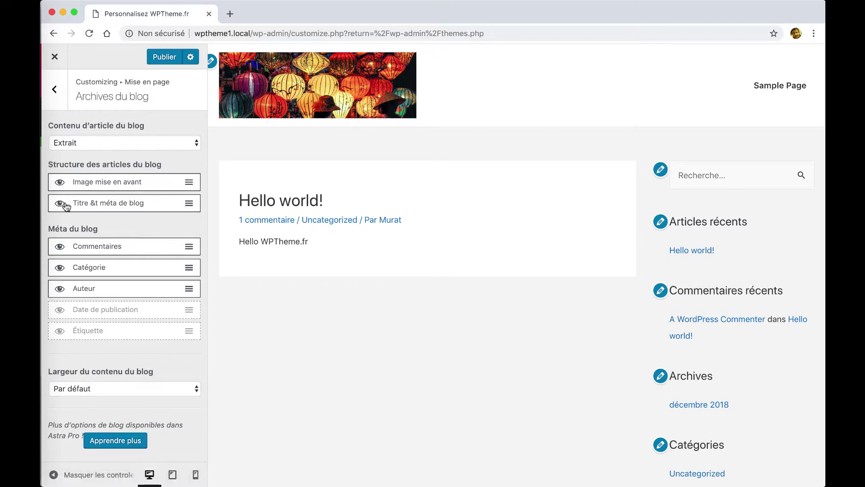
pyautogui.click(59, 182)
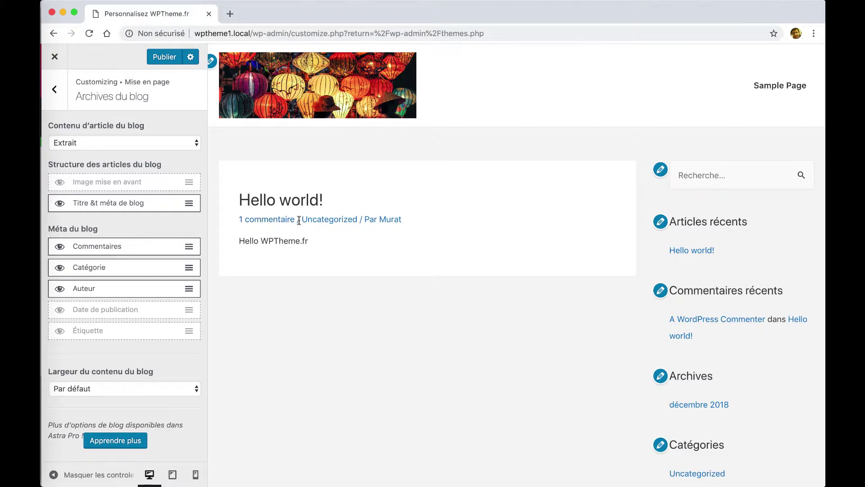
# - Toggle the blog archives' title and meta off and back on, and hide the comments entry in the blog meta
pyautogui.click(58, 207)
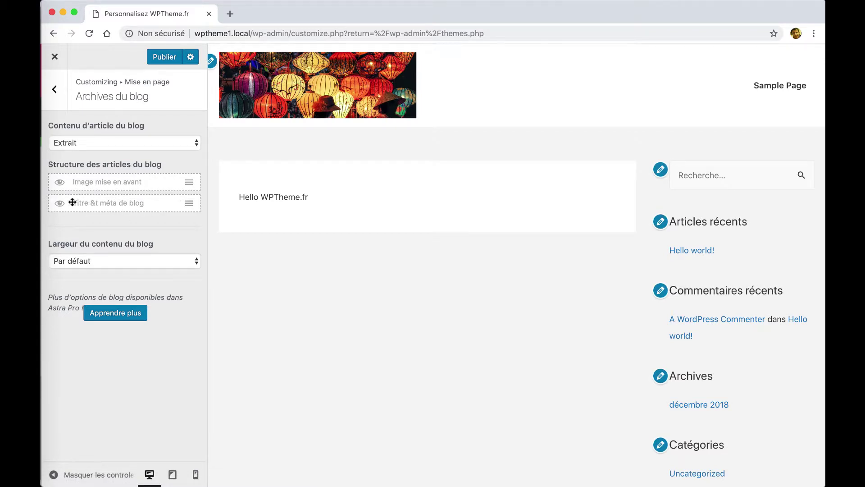
pyautogui.click(61, 204)
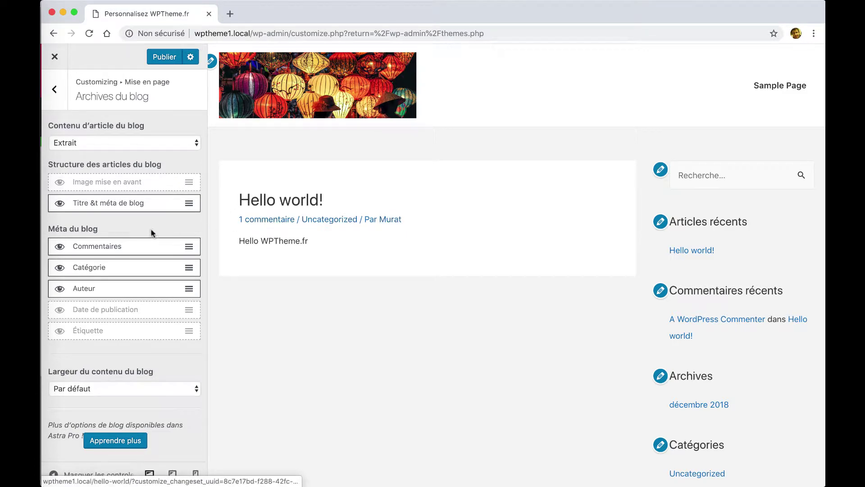
pyautogui.click(59, 247)
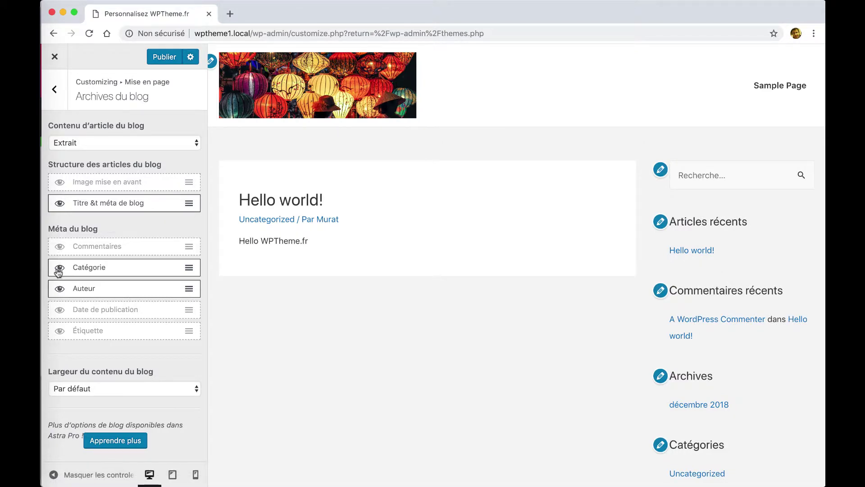
# - Hide the Catégorie entry in the blog archives' meta and show Date de publication and Étiquette
pyautogui.click(59, 269)
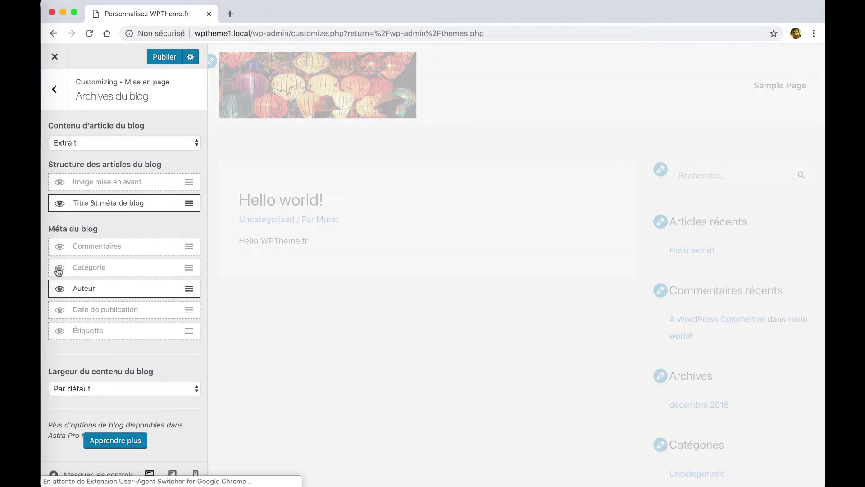
pyautogui.click(59, 313)
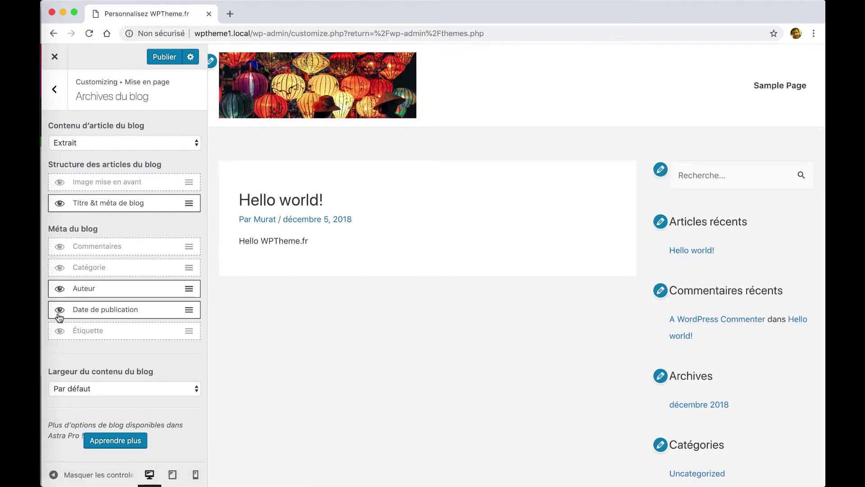
pyautogui.click(59, 332)
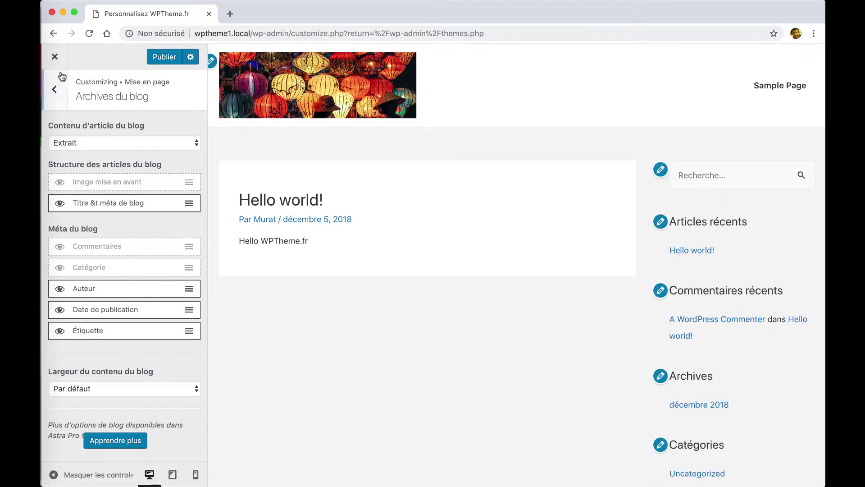
# - Hide the Catégorie and Commentaires entries in the single-article meta, previewing the change on the Hello world! post
pyautogui.click(61, 91)
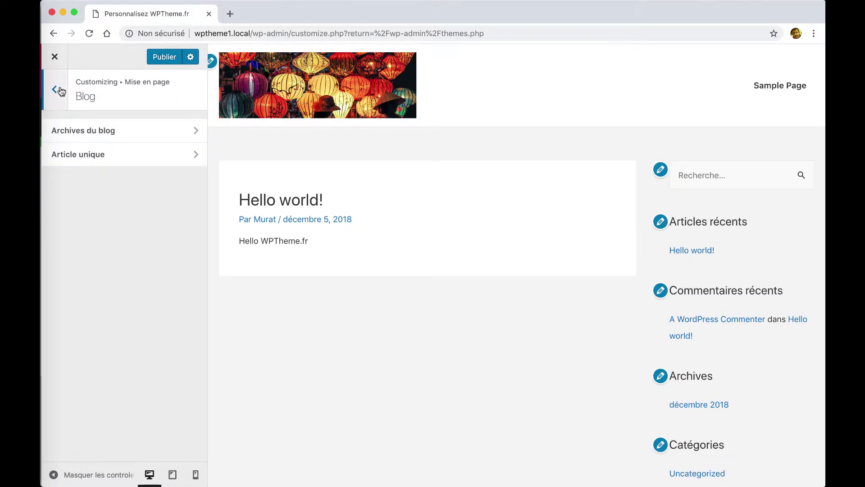
pyautogui.click(93, 154)
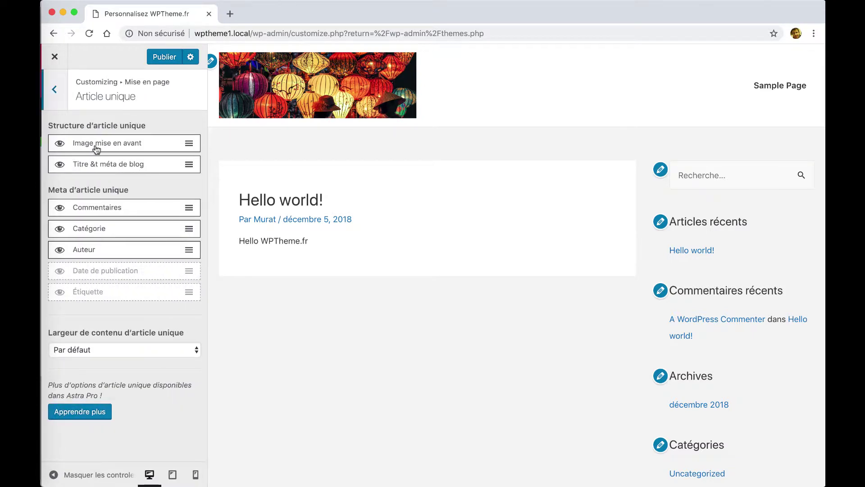
pyautogui.click(56, 91)
pyautogui.click(256, 203)
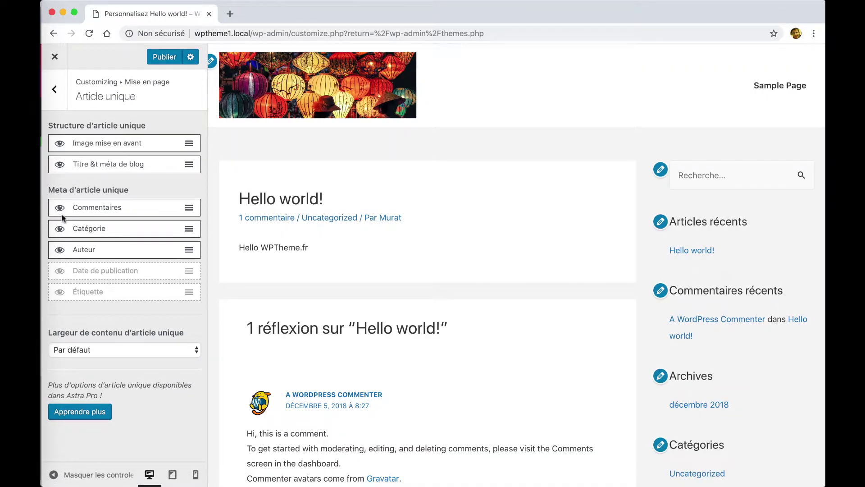
pyautogui.click(59, 229)
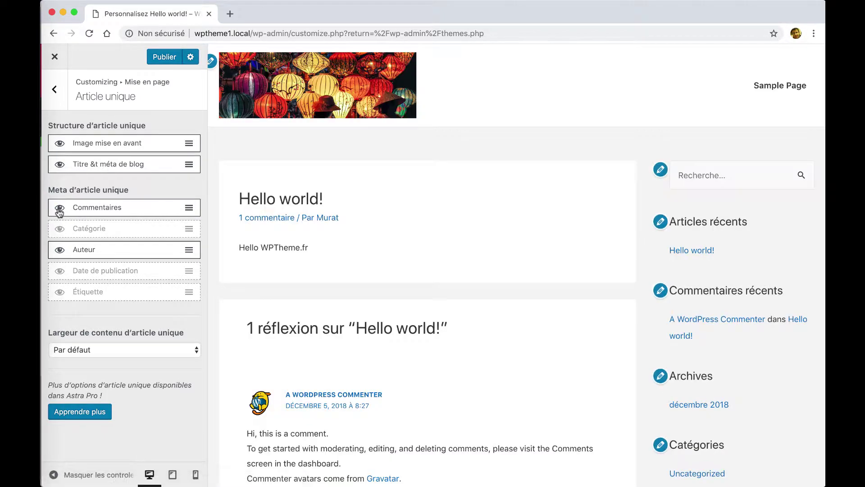
pyautogui.click(59, 209)
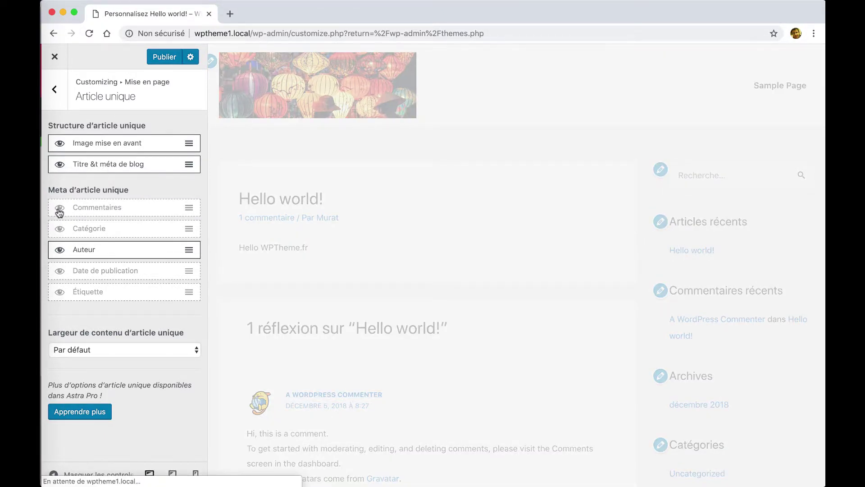
pyautogui.click(63, 91)
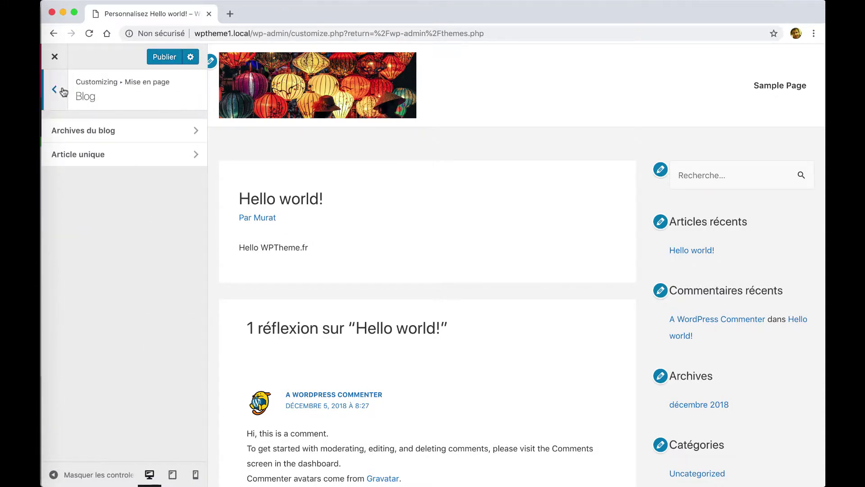
# - Set the theme colour in the base colours to the red #dd3333
pyautogui.click(63, 91)
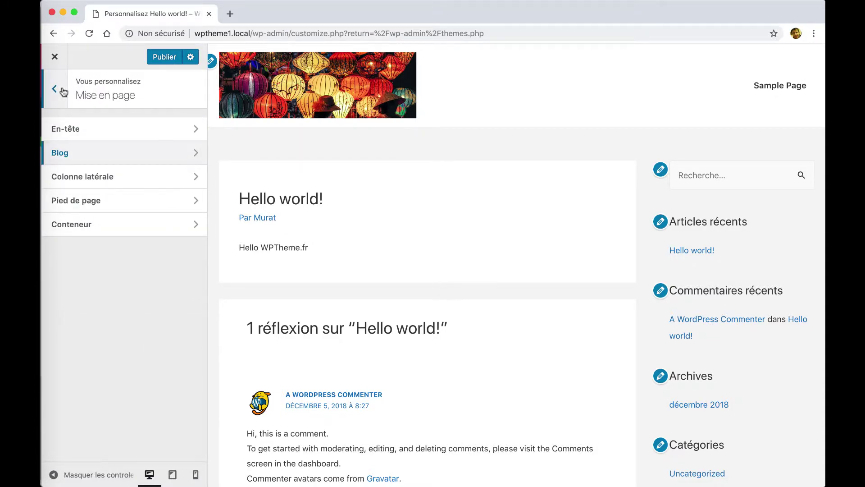
pyautogui.click(63, 92)
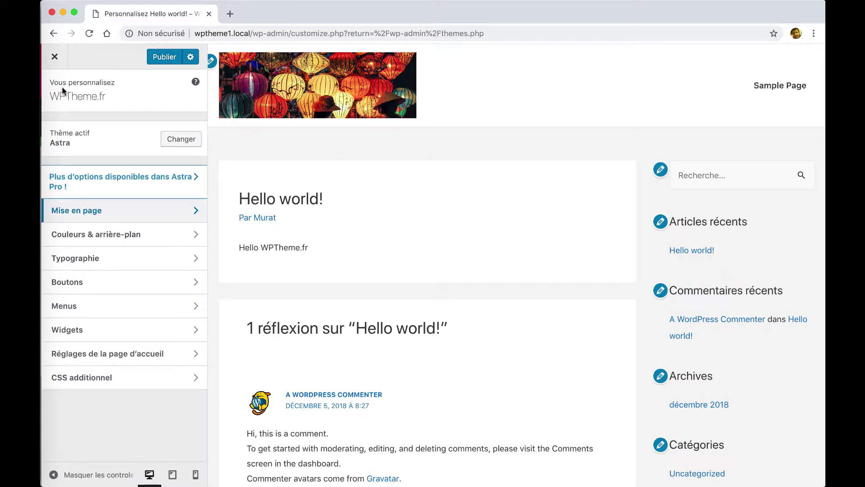
pyautogui.click(141, 235)
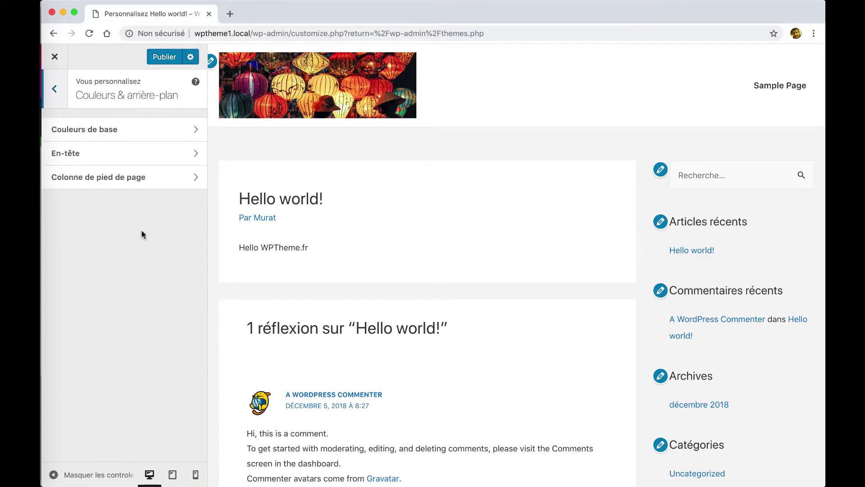
pyautogui.click(123, 137)
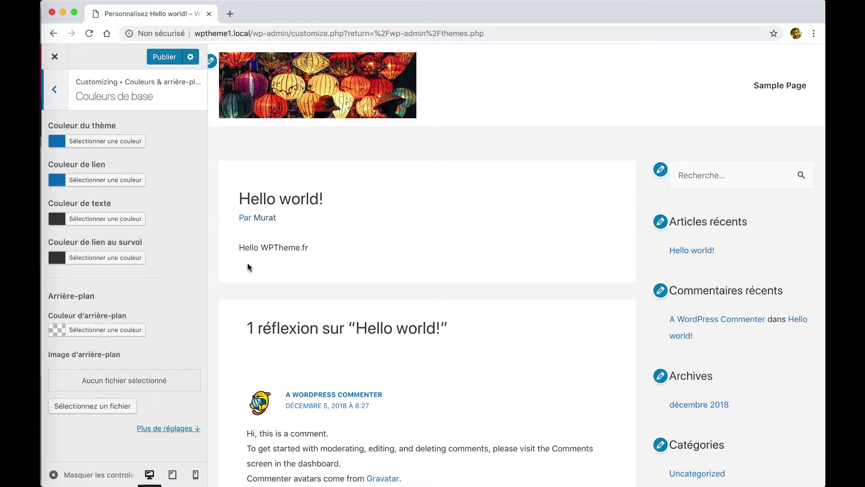
pyautogui.click(58, 141)
pyautogui.click(86, 279)
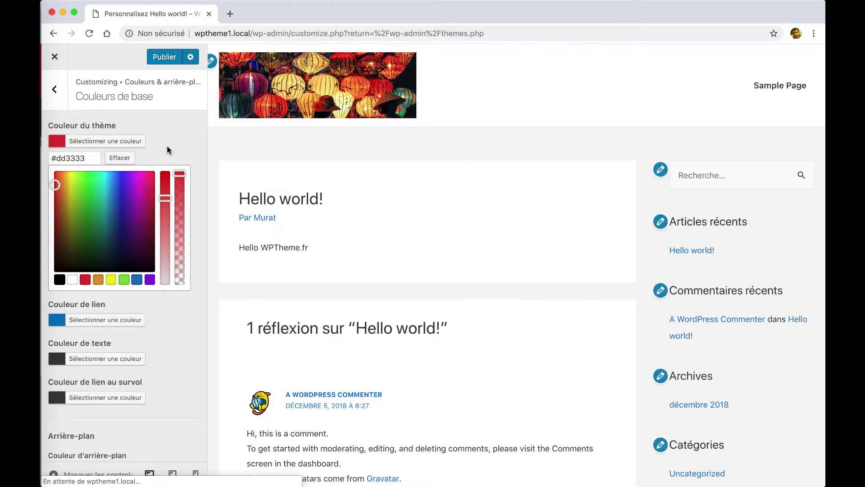
pyautogui.click(58, 142)
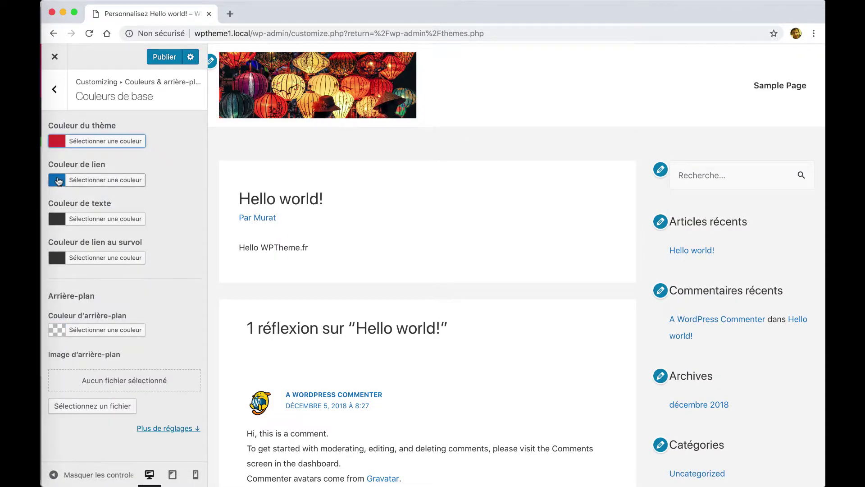
# - Set the base link colour to the purple #8224e3 and check the links in the page preview
pyautogui.click(74, 181)
pyautogui.click(148, 319)
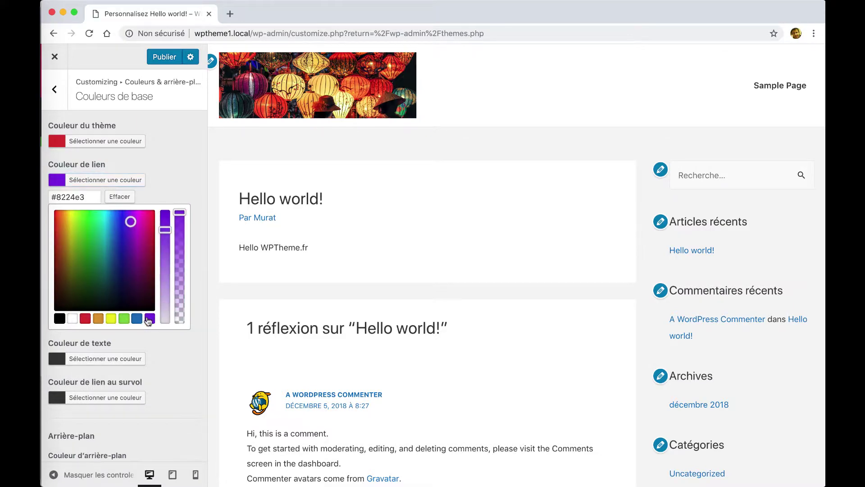
pyautogui.click(59, 183)
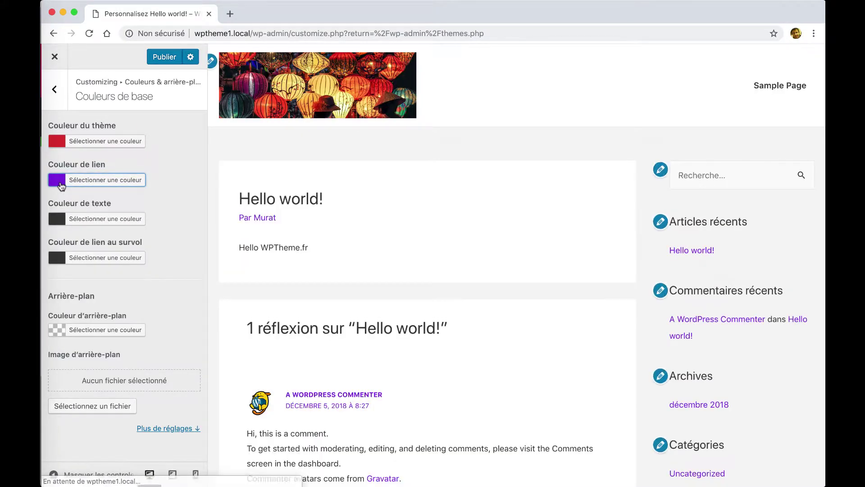
pyautogui.scroll(-5, 390, 369)
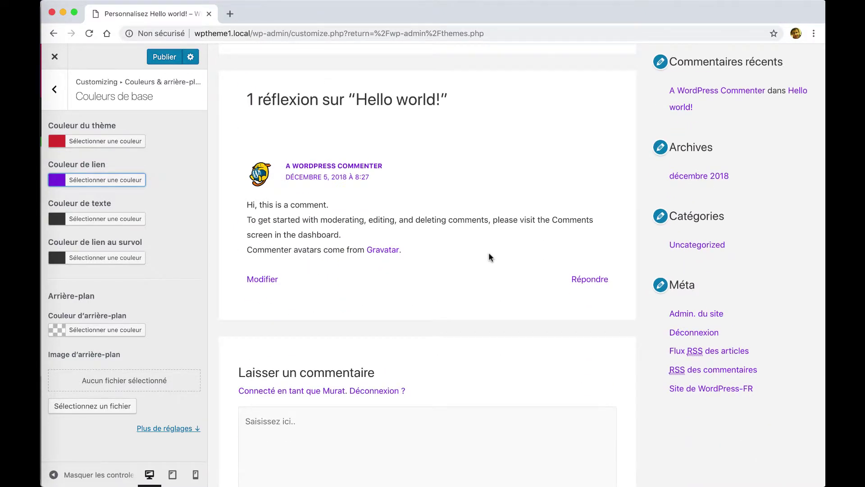
# - Look through the colour and background options for the header and the footer column
pyautogui.click(54, 89)
pyautogui.click(87, 149)
pyautogui.scroll(5, 440, 300)
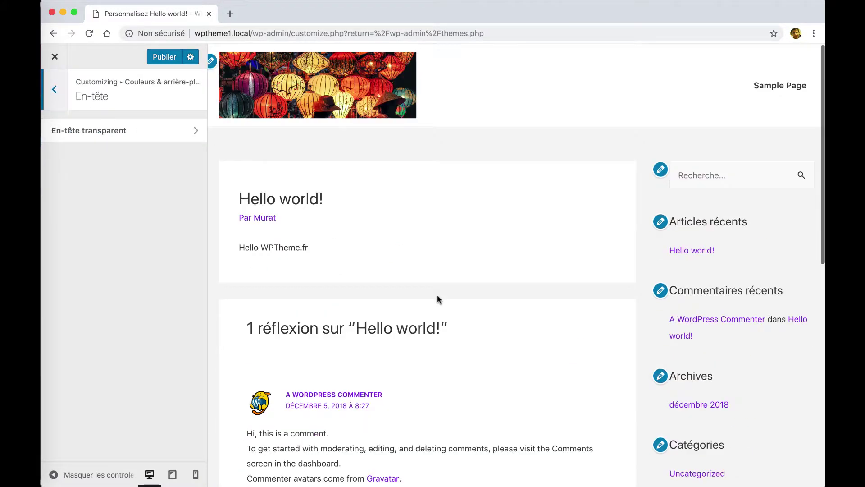
pyautogui.click(56, 99)
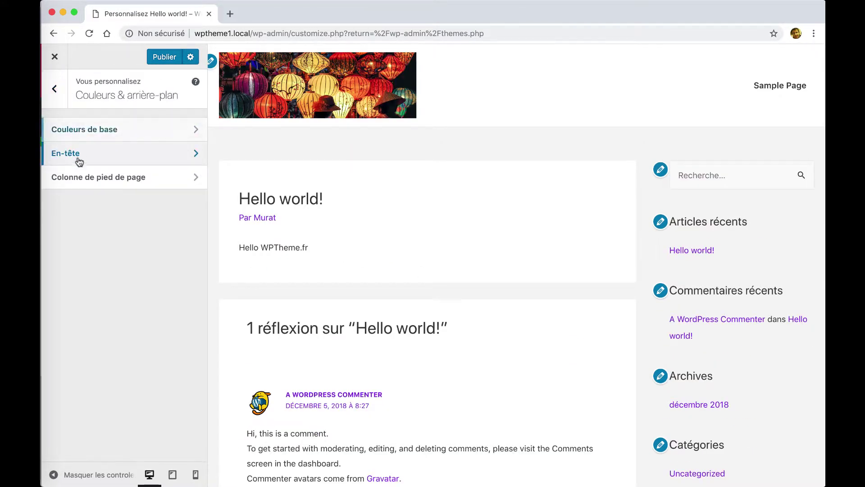
pyautogui.click(104, 183)
pyautogui.scroll(-10, 499, 264)
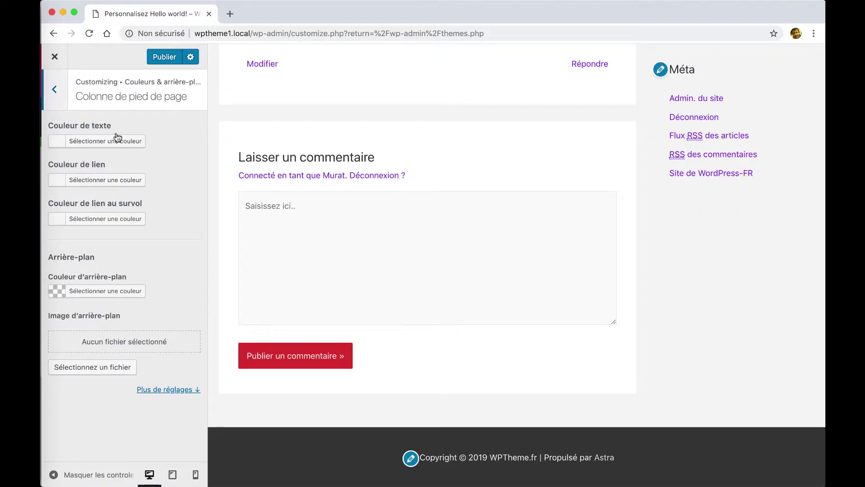
pyautogui.click(52, 97)
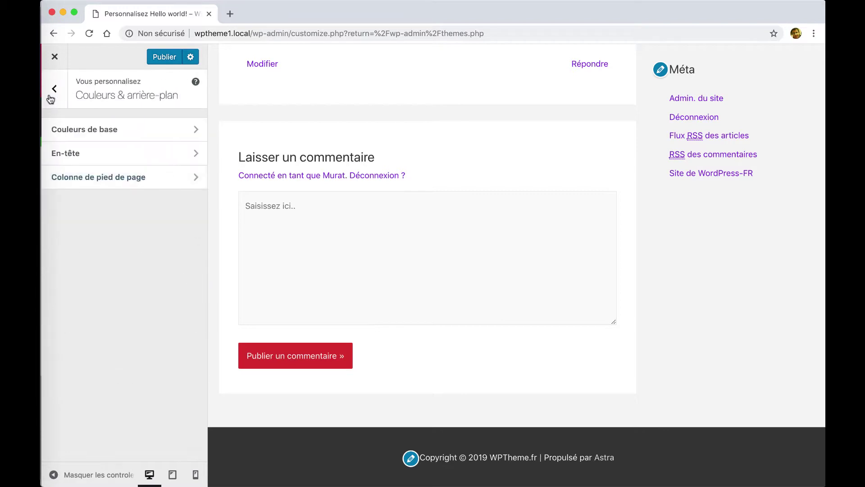
# - Set the font family of the body and content text to Nunito in the base typography and check the page preview
pyautogui.click(52, 90)
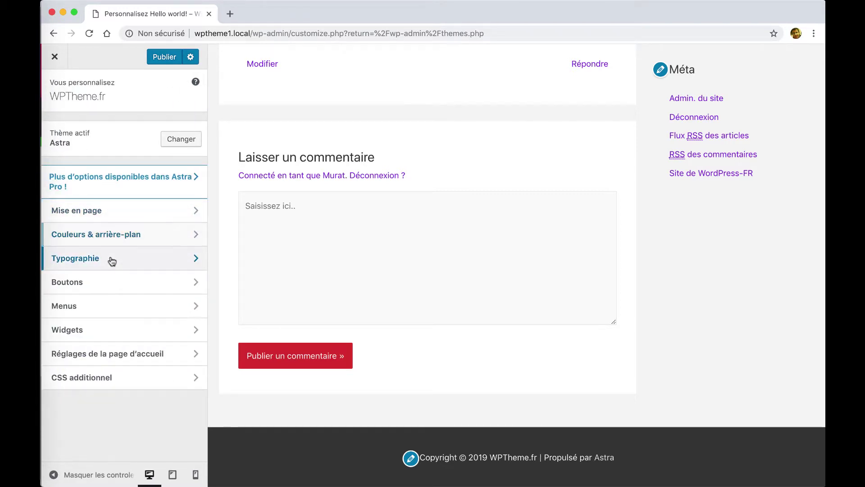
pyautogui.click(111, 261)
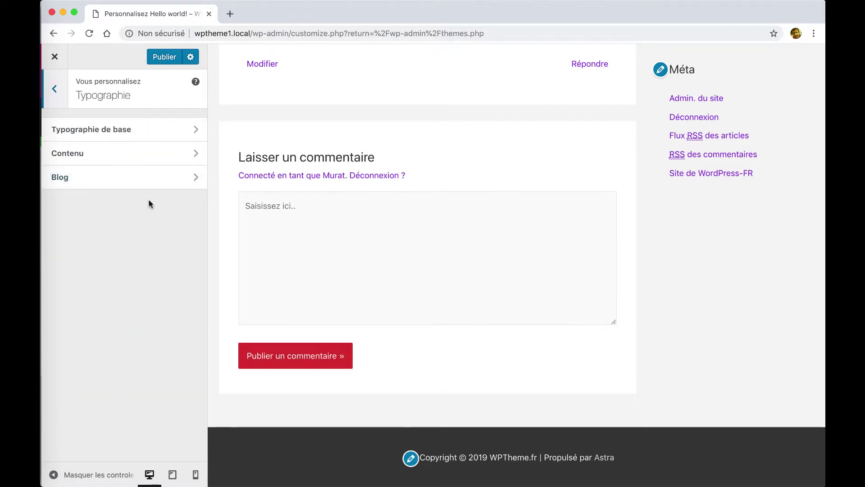
pyautogui.click(139, 135)
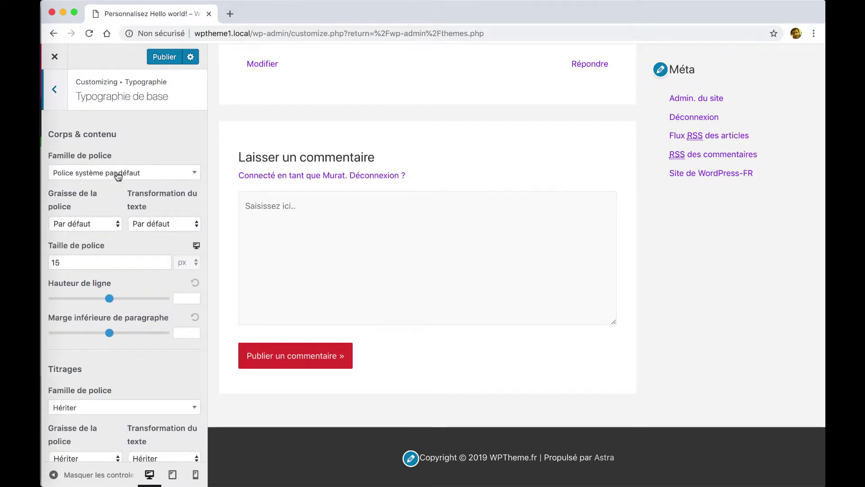
pyautogui.click(118, 175)
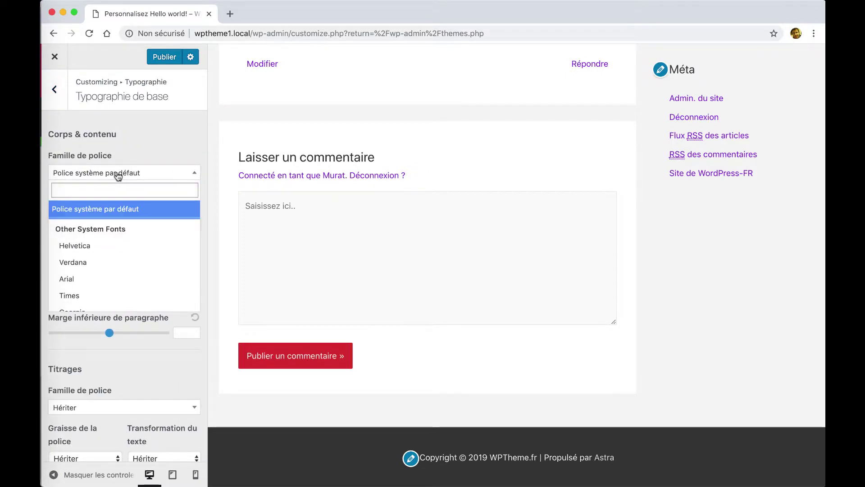
pyautogui.write('nun')
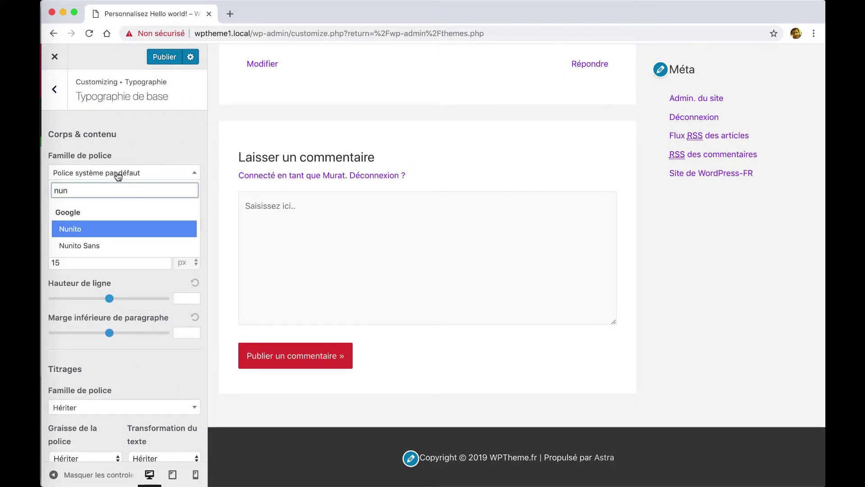
pyautogui.click(93, 230)
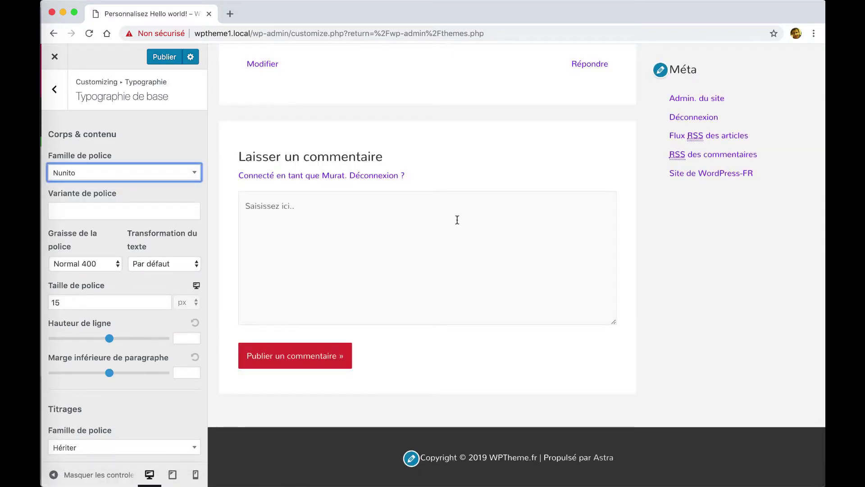
pyautogui.scroll(9, 543, 278)
pyautogui.scroll(2, 543, 278)
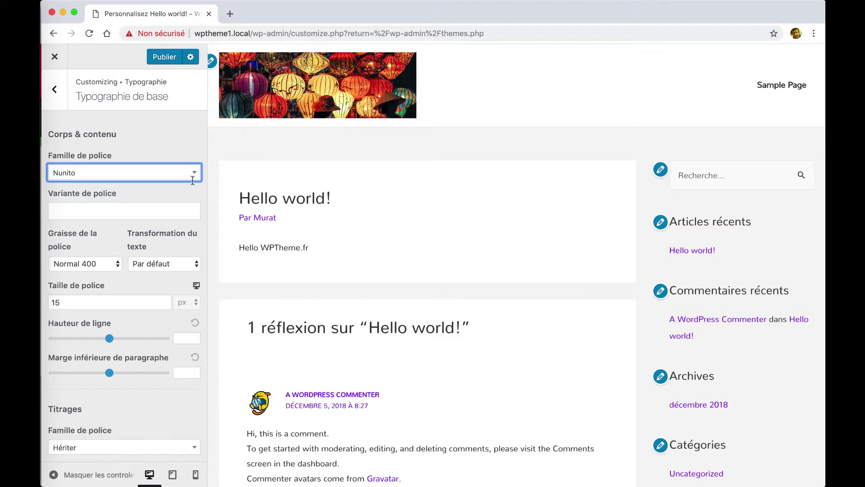
# - Review the font size settings for the content headings in the typography options
pyautogui.click(58, 100)
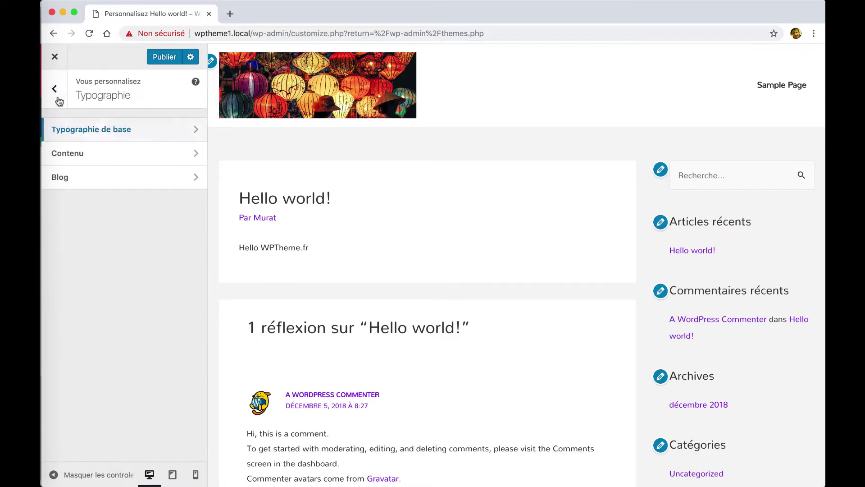
pyautogui.click(87, 158)
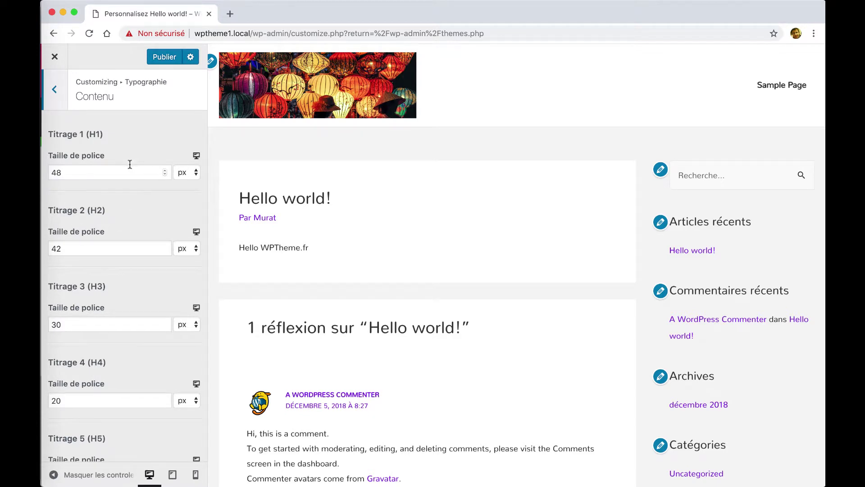
pyautogui.scroll(-5, 133, 198)
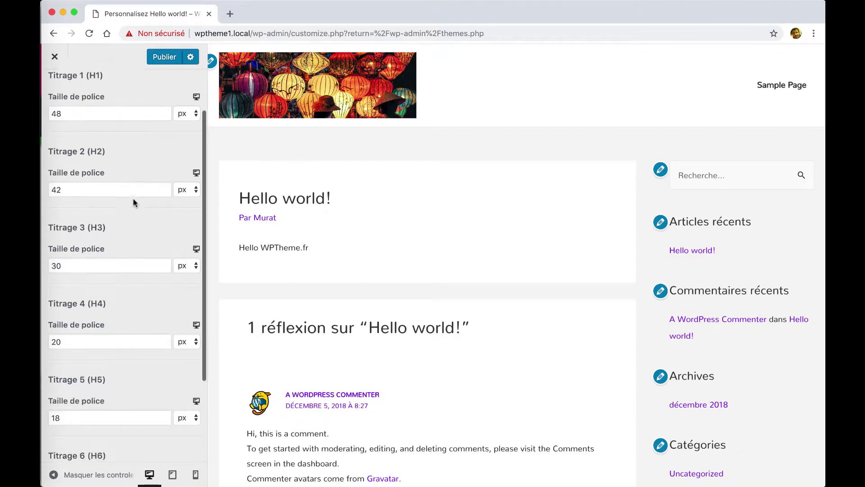
pyautogui.scroll(5, 139, 229)
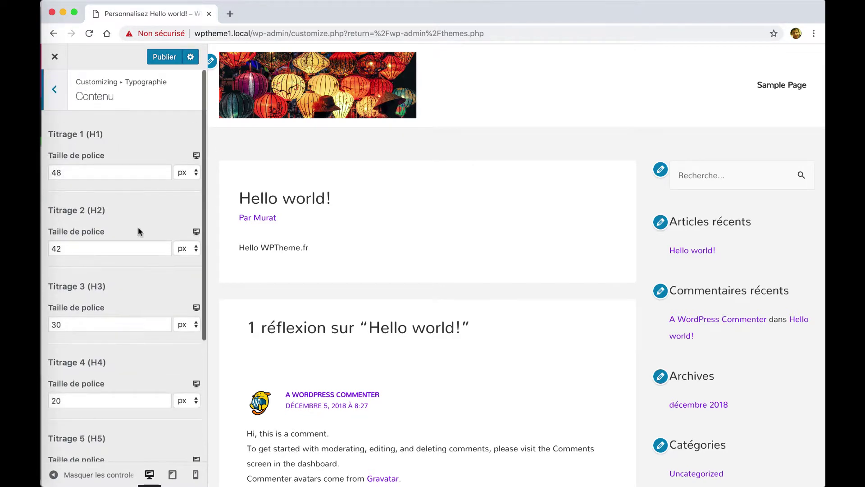
pyautogui.click(55, 92)
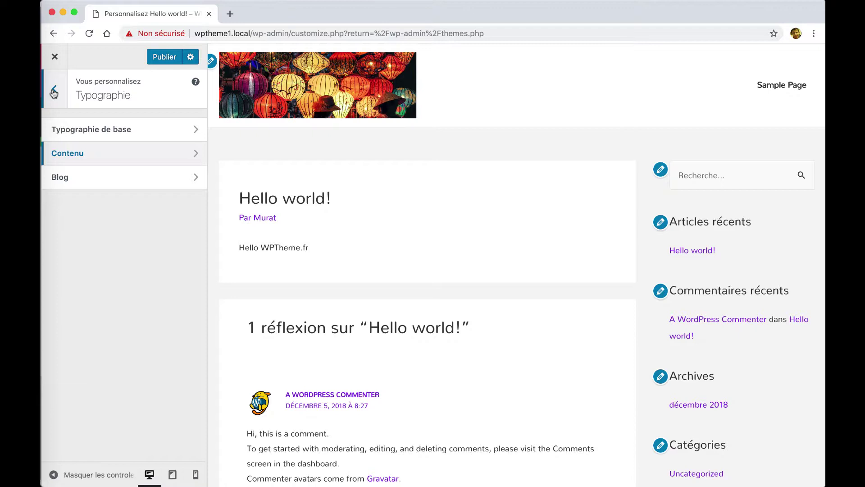
pyautogui.click(104, 153)
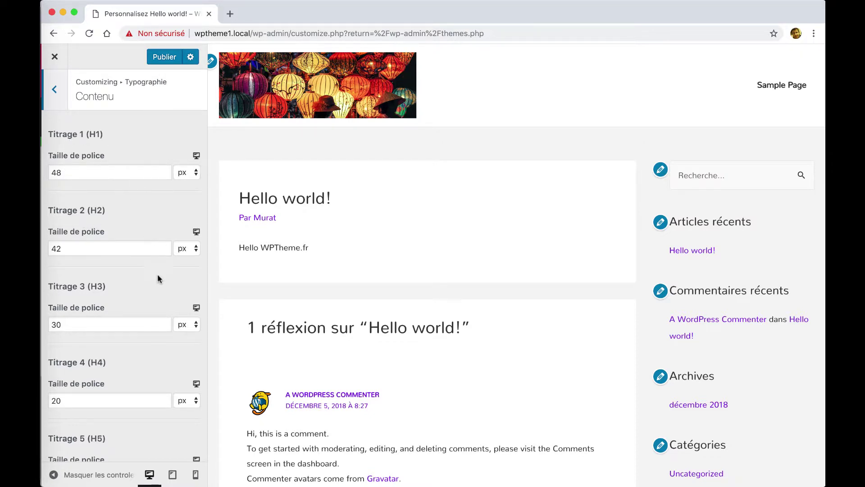
# - Review the colour, radius and padding options of the theme button, and check the site's menu settings
pyautogui.click(55, 90)
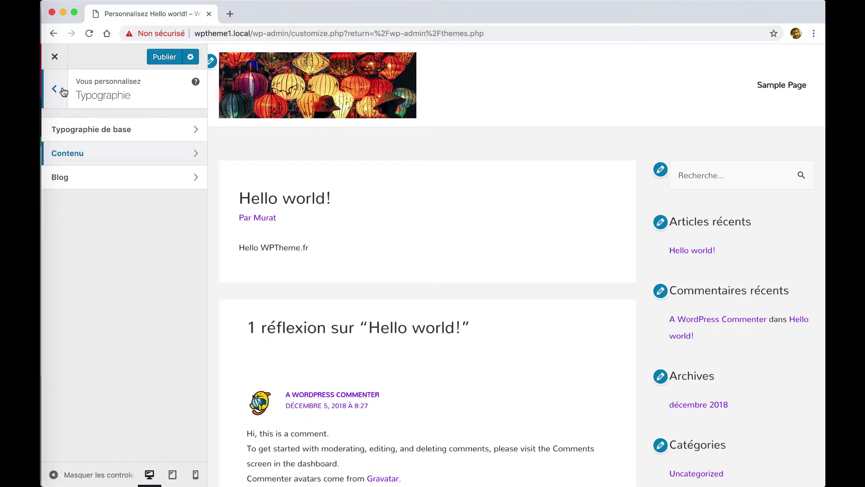
pyautogui.click(64, 91)
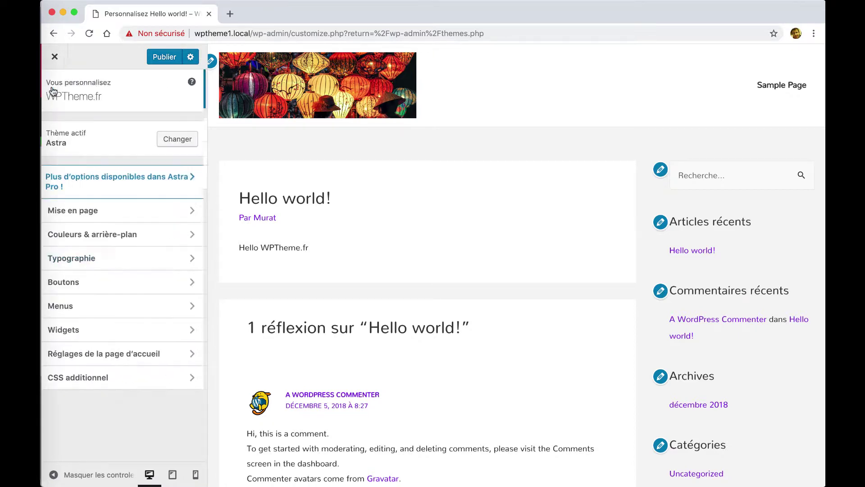
pyautogui.click(105, 285)
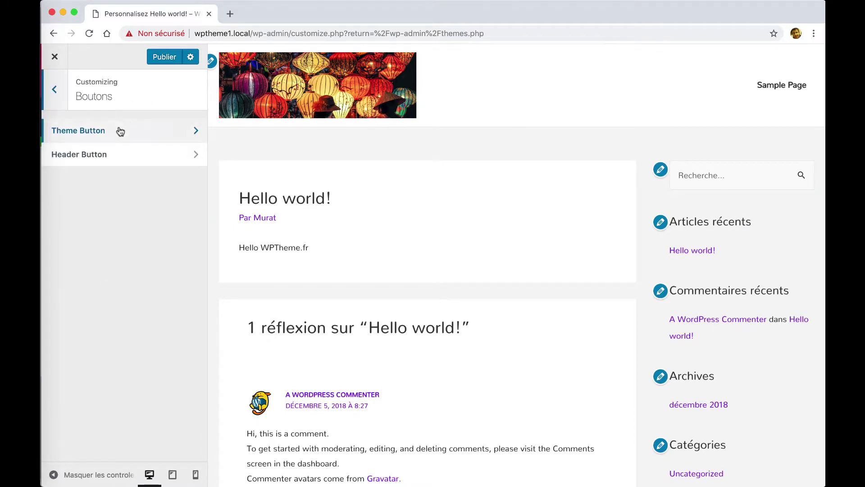
pyautogui.click(120, 131)
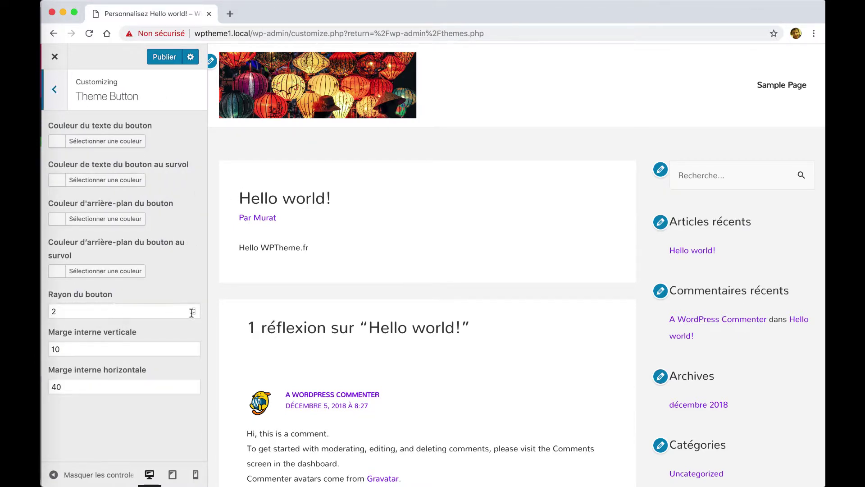
pyautogui.click(55, 93)
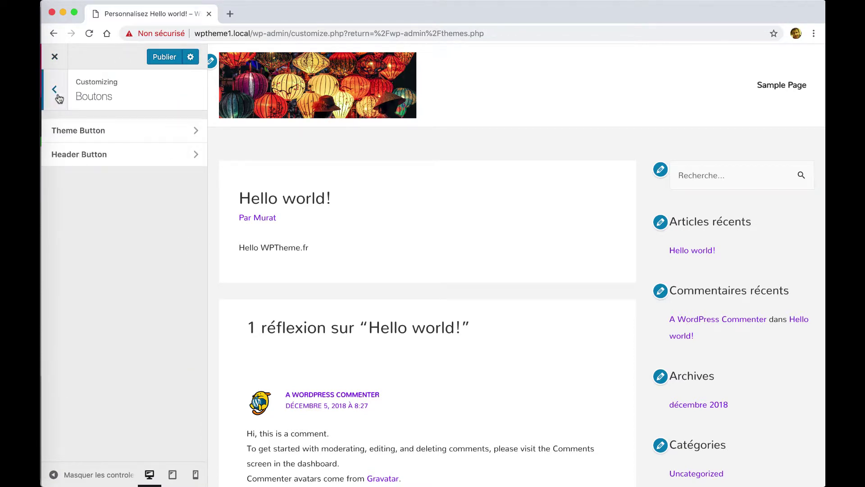
pyautogui.click(59, 99)
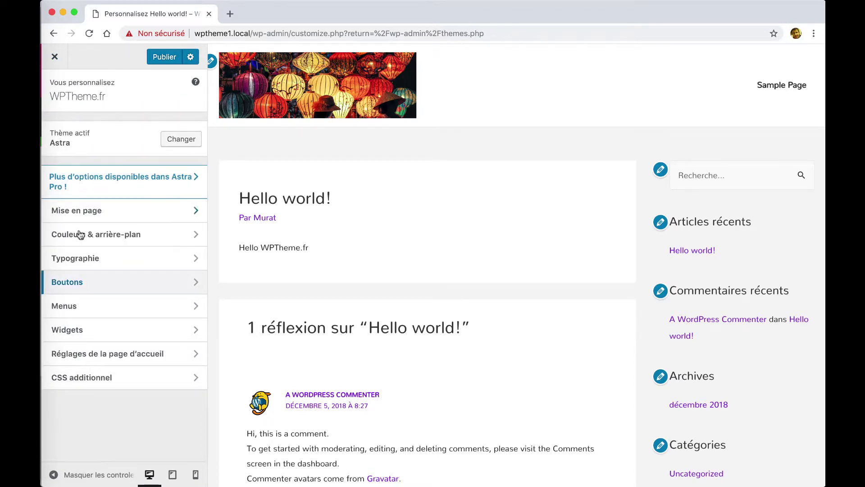
pyautogui.click(97, 303)
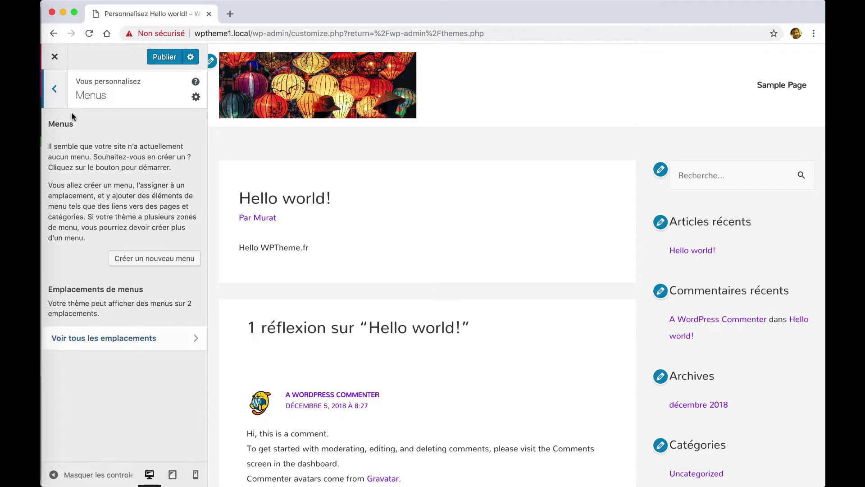
pyautogui.click(58, 84)
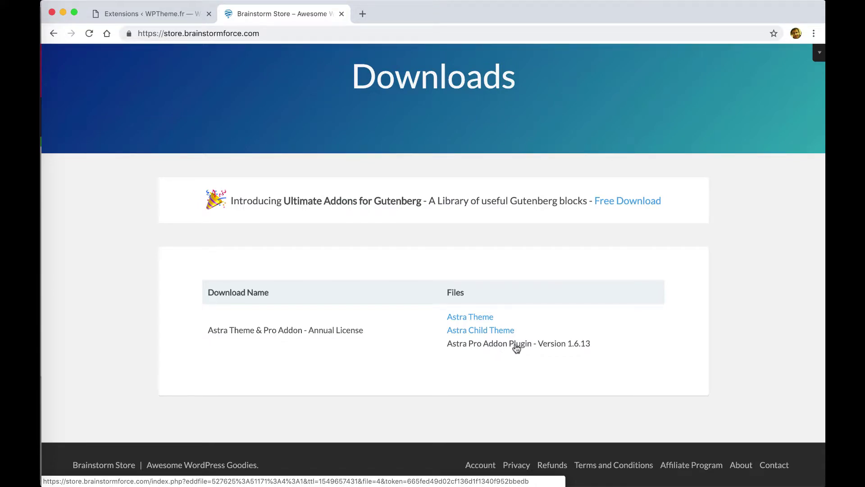
# - Return to the installed WordPress plugins, open the Astra Pro settings and activate all available Astra Pro modules
pyautogui.click(144, 14)
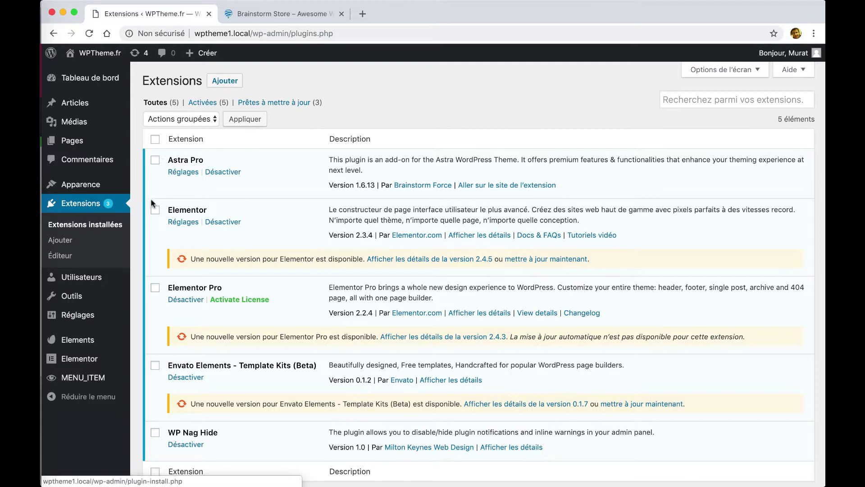
pyautogui.click(184, 173)
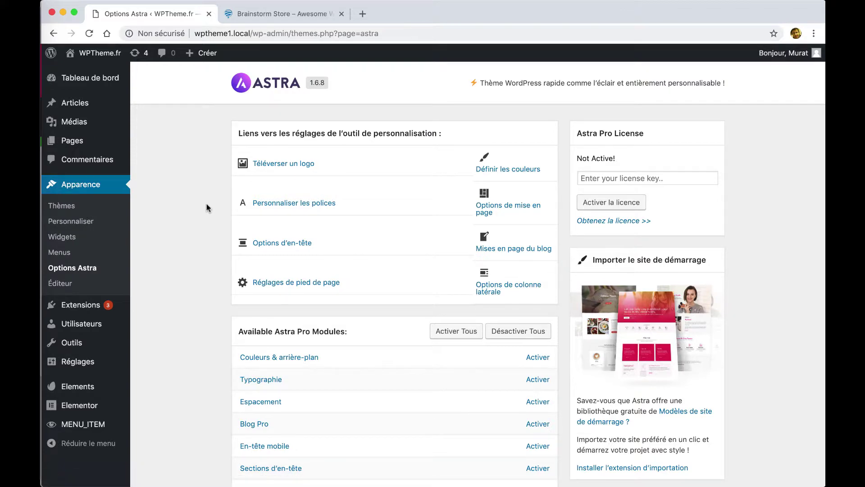
pyautogui.scroll(-5, 208, 207)
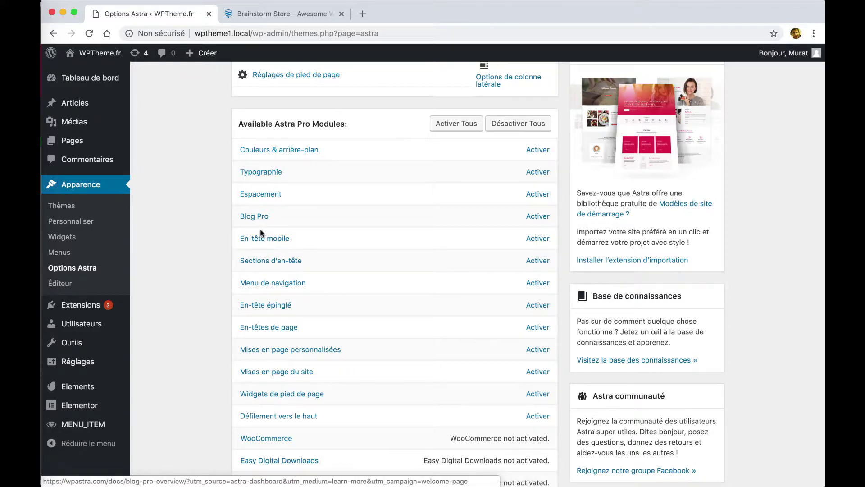
pyautogui.scroll(-5, 322, 296)
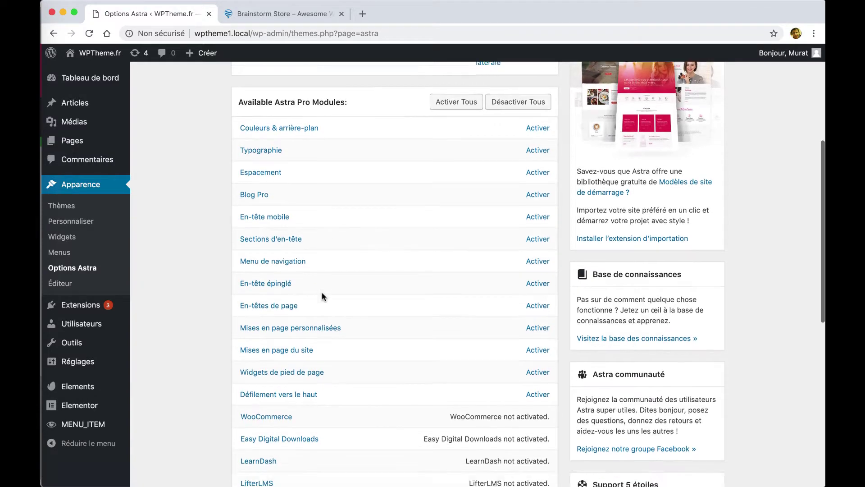
pyautogui.scroll(5, 323, 296)
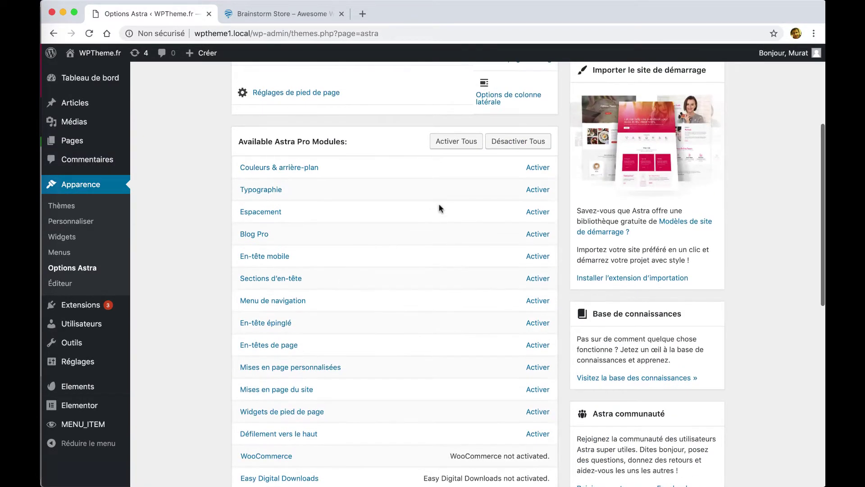
pyautogui.click(464, 141)
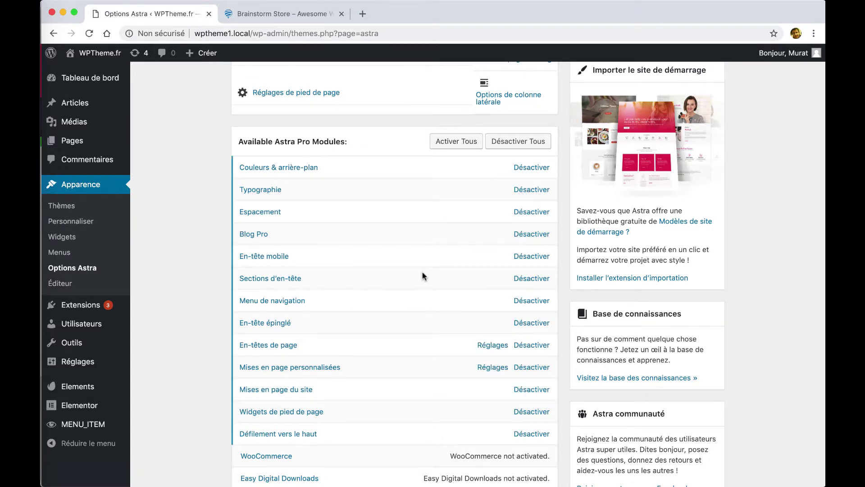
# - Open the theme Customizer and look through the header sections in the layout options
pyautogui.click(73, 225)
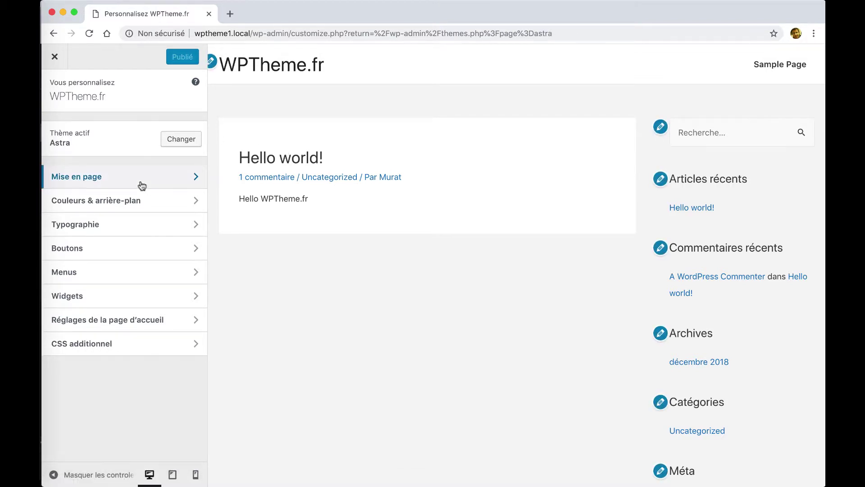
pyautogui.click(188, 175)
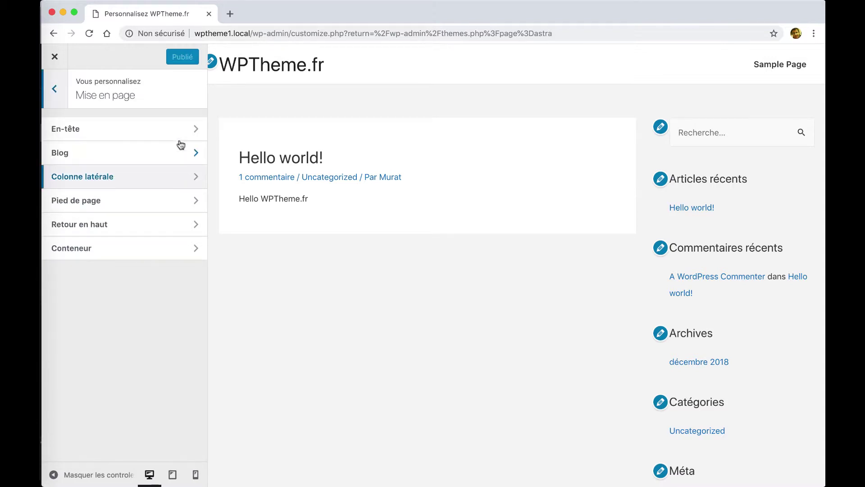
pyautogui.click(157, 132)
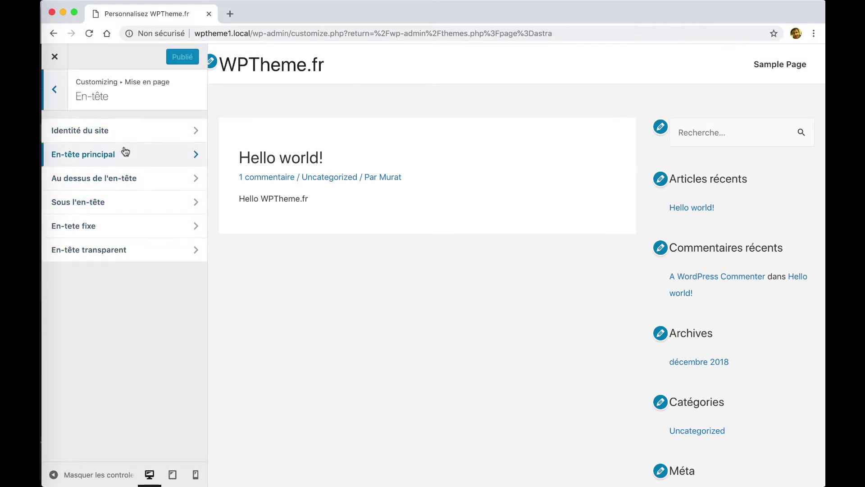
pyautogui.click(54, 89)
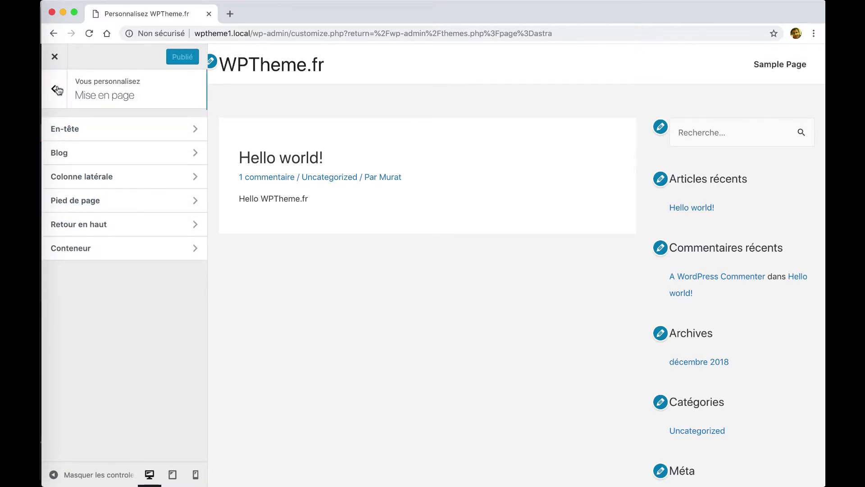
# - Review the structure, meta, featured image and spacing options for single posts in the blog layout settings
pyautogui.click(92, 152)
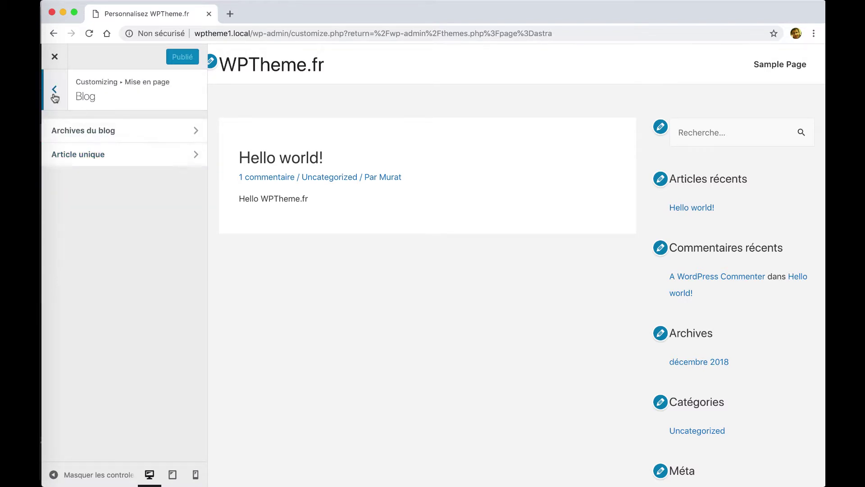
pyautogui.click(95, 160)
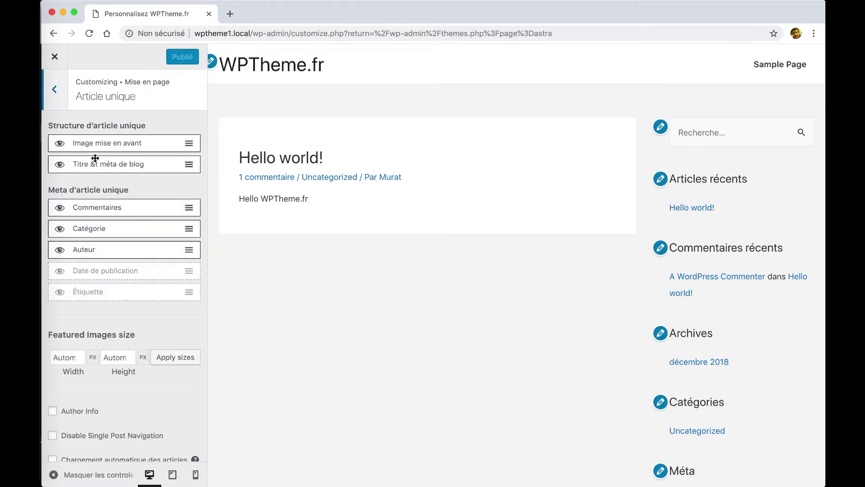
pyautogui.scroll(-1, 122, 220)
pyautogui.scroll(-6, 121, 219)
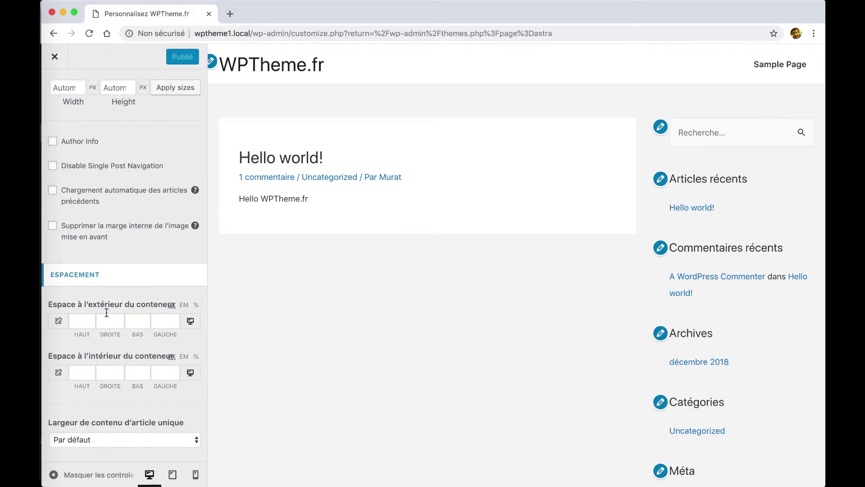
pyautogui.scroll(3, 179, 341)
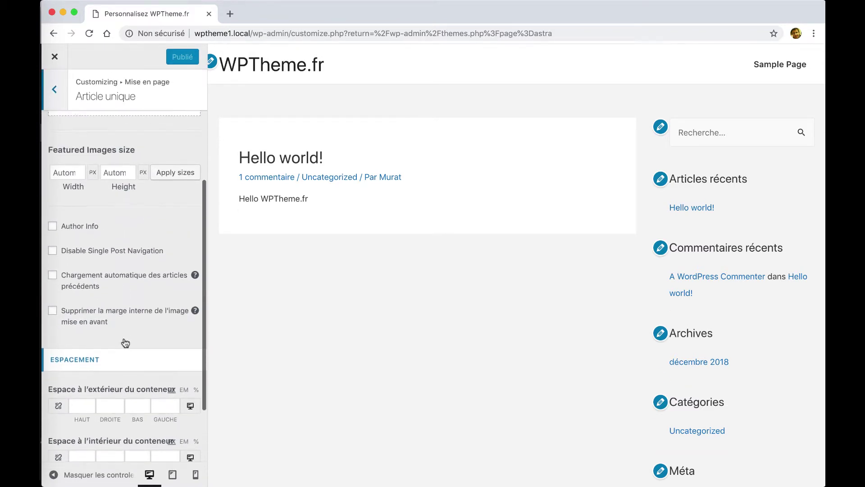
pyautogui.click(55, 90)
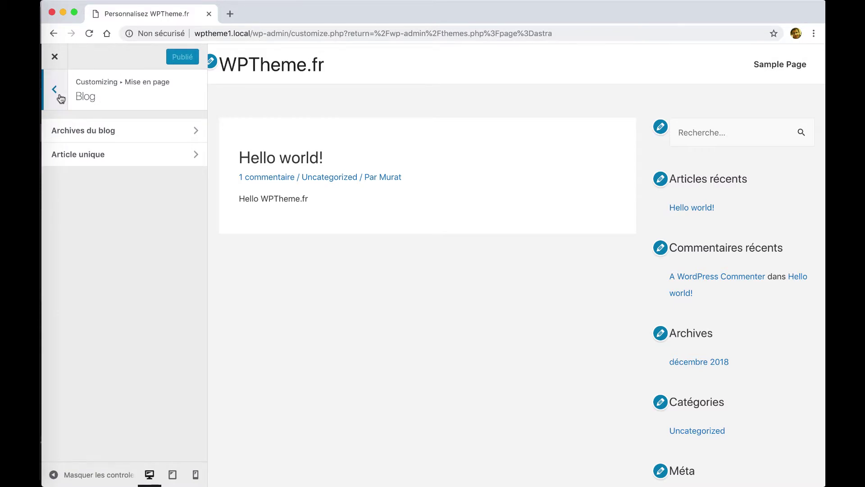
pyautogui.click(60, 96)
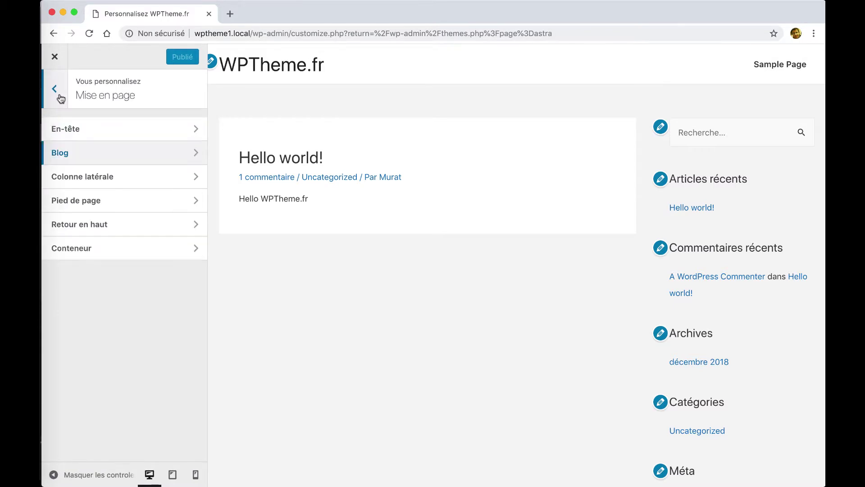
# - Review the default layout, width and spacing options for the sidebar in the layout settings
pyautogui.click(85, 185)
pyautogui.scroll(-3, 105, 190)
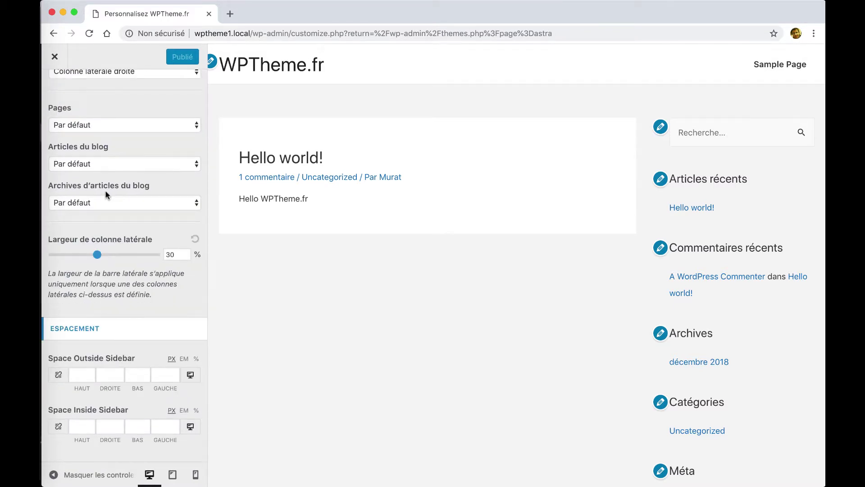
pyautogui.scroll(3, 102, 199)
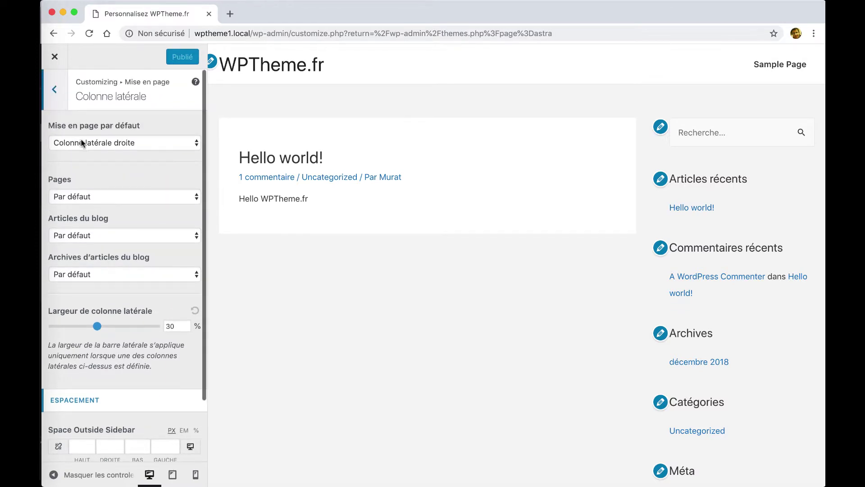
pyautogui.click(58, 93)
pyautogui.click(58, 94)
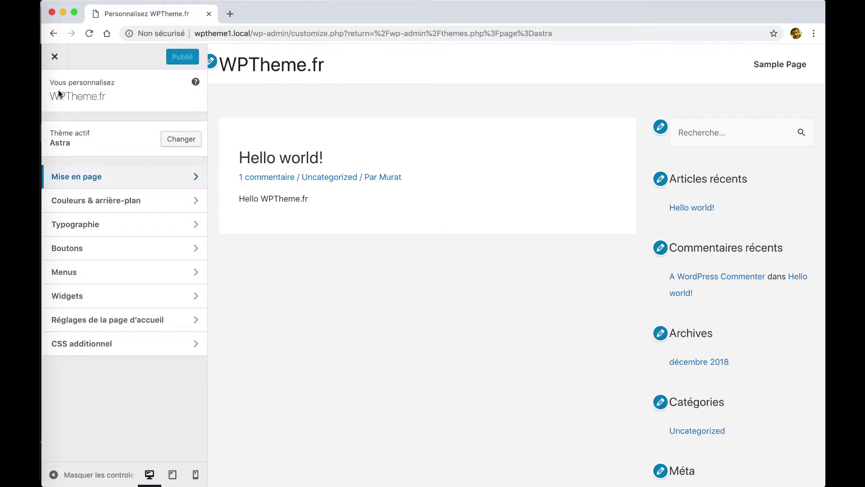
# - Look through the colour and background sections and examine the text, link and background options of the footer bar
pyautogui.click(81, 201)
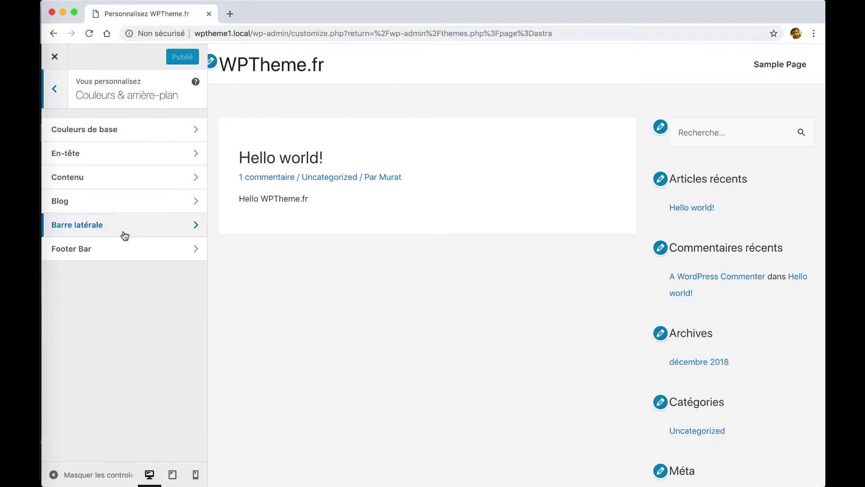
pyautogui.click(122, 253)
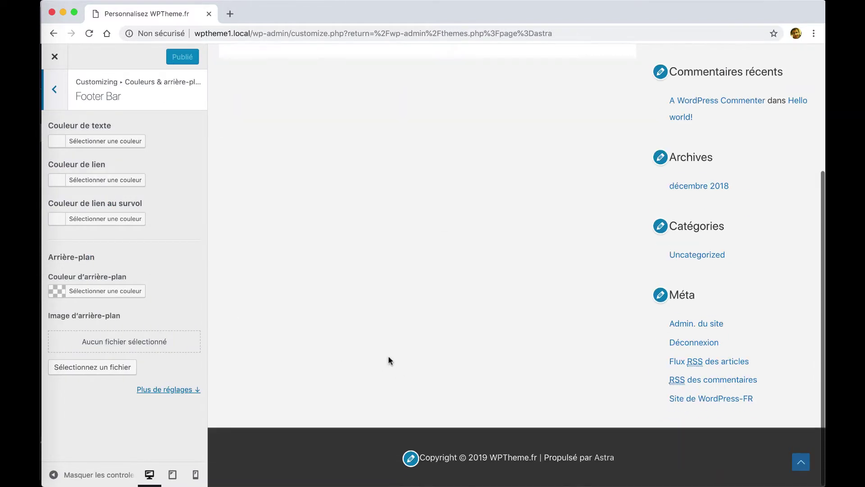
pyautogui.click(54, 88)
pyautogui.click(53, 89)
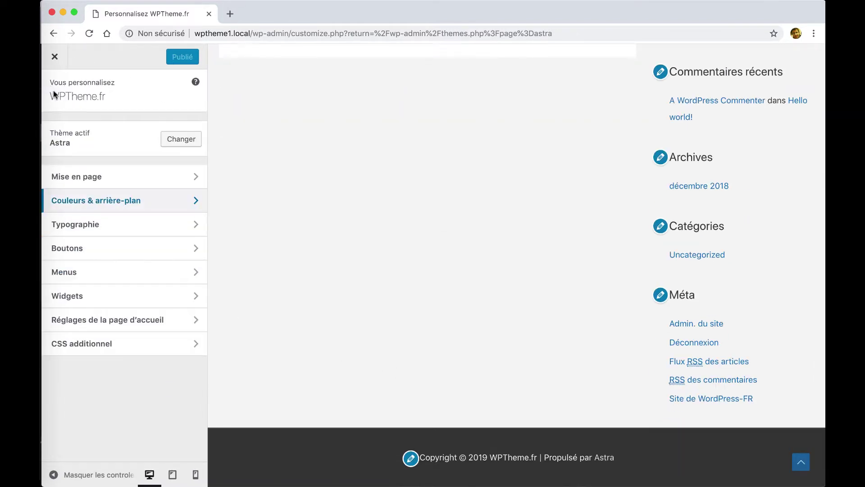
# - Look through the list of typography sections and check the menu settings and menu locations
pyautogui.click(116, 233)
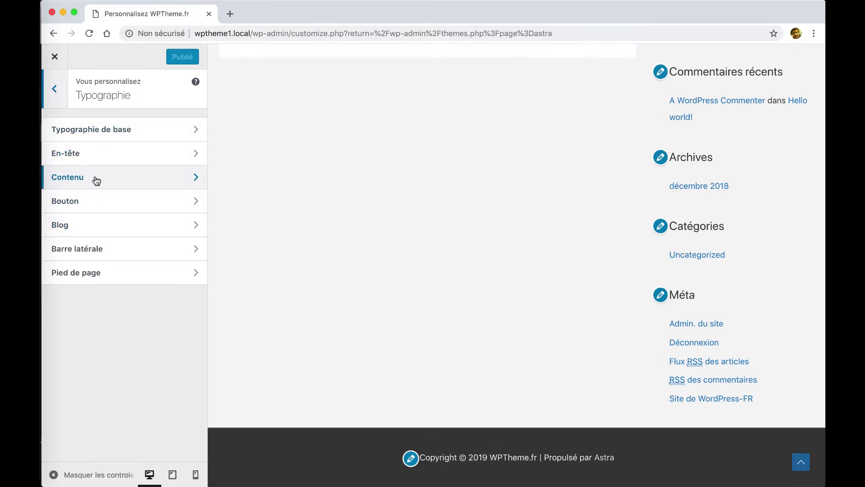
pyautogui.click(55, 93)
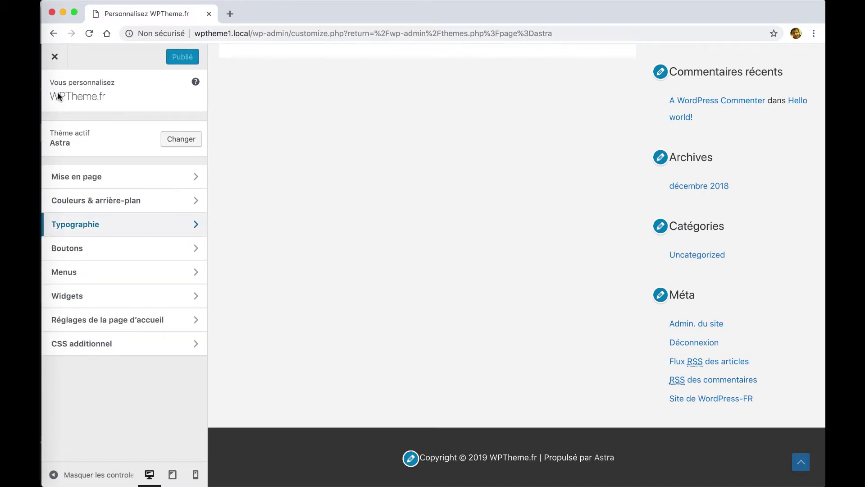
pyautogui.click(101, 272)
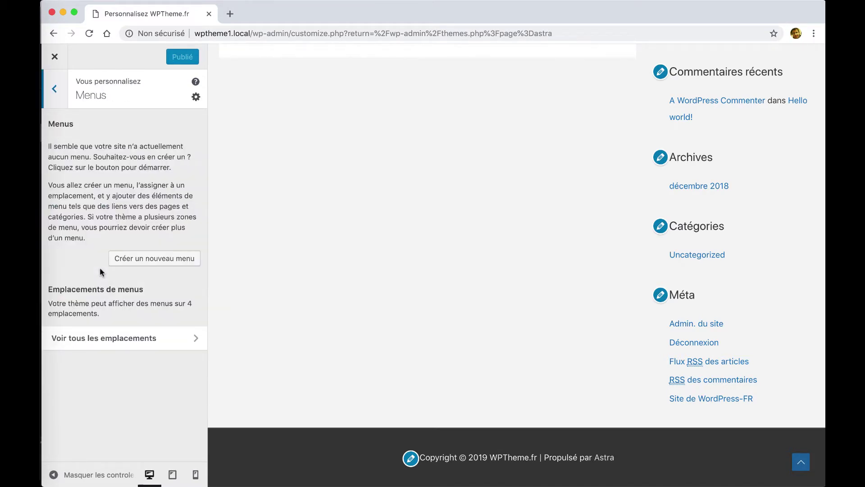
pyautogui.click(54, 91)
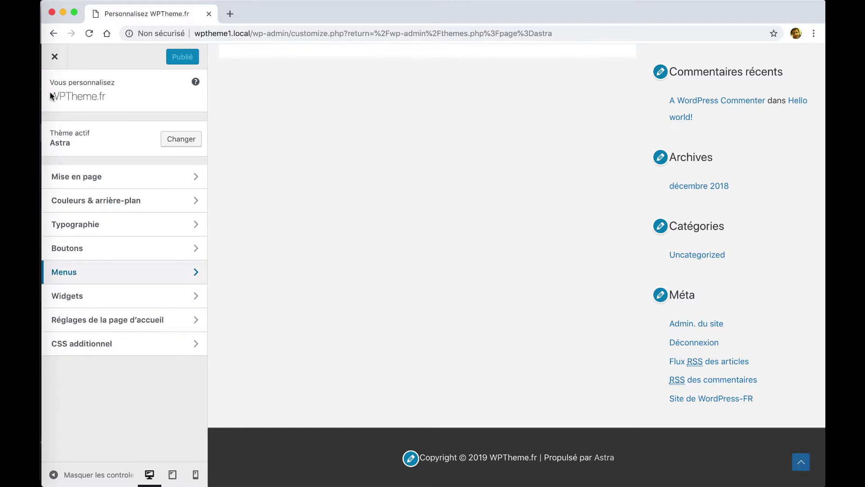